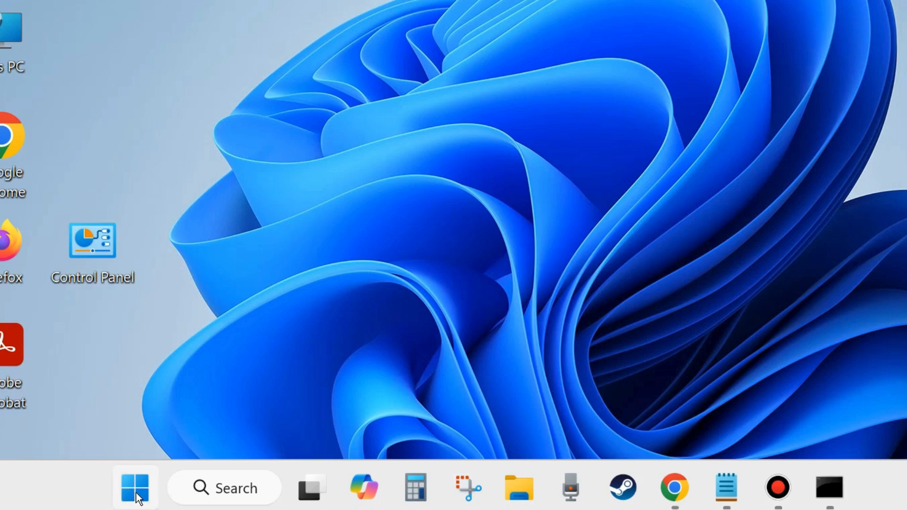
Launch services.msc from the Run dialog
right_click(136, 493)
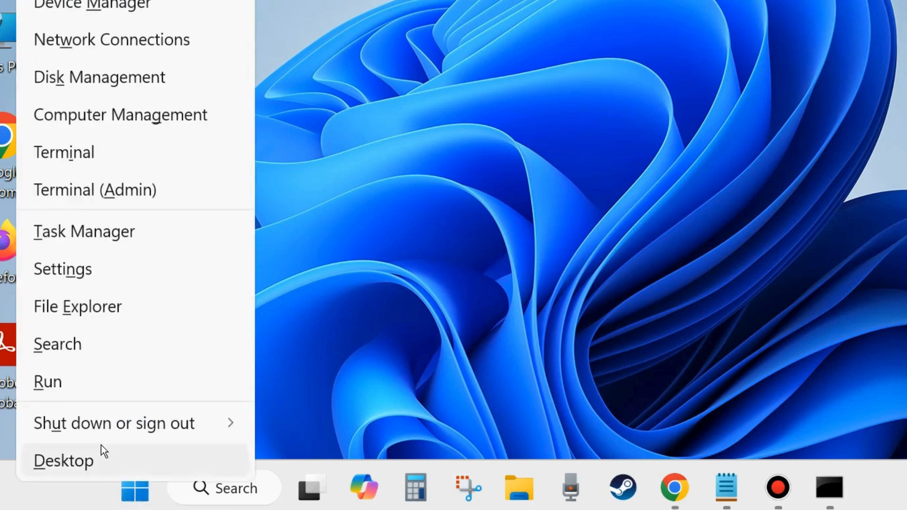
click(66, 384)
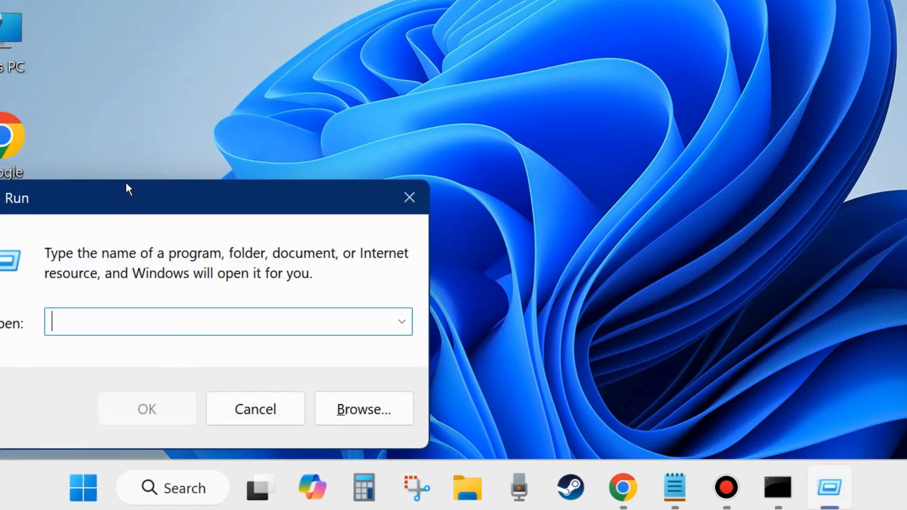
drag(125, 189, 421, 92)
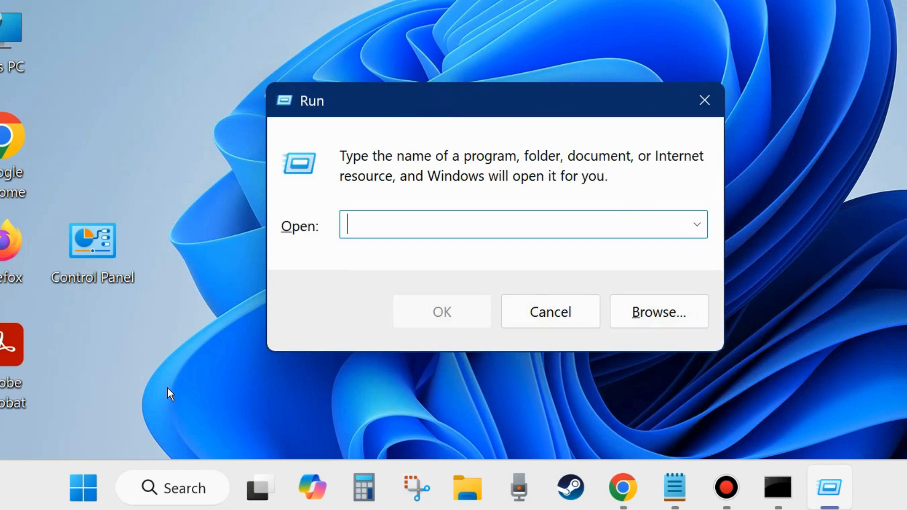
text(serv)
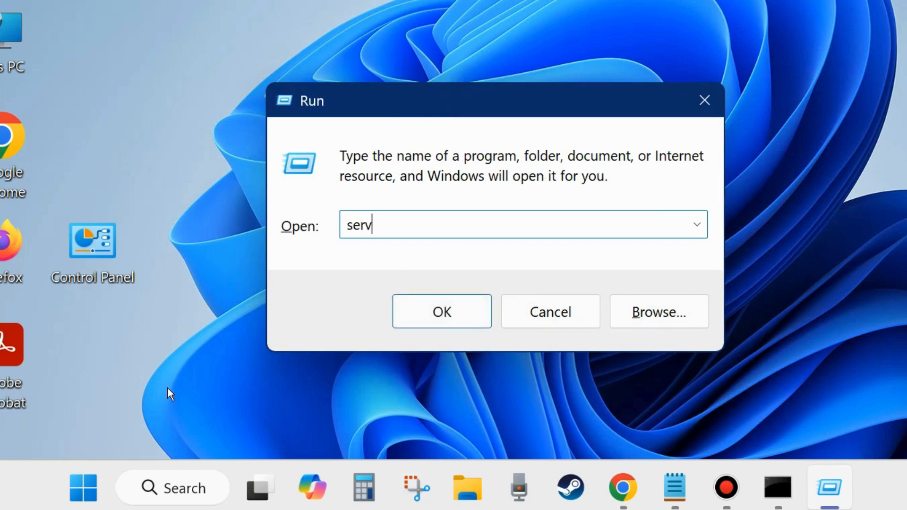
text(ices.msc)
click(441, 312)
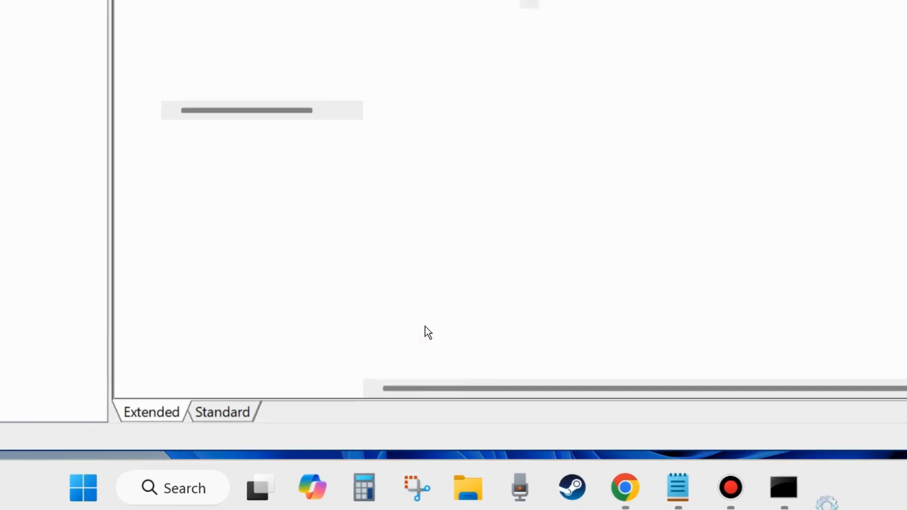
Bring the Services window into view and select Volume Shadow Copy in the list
drag(380, 0, 410, 53)
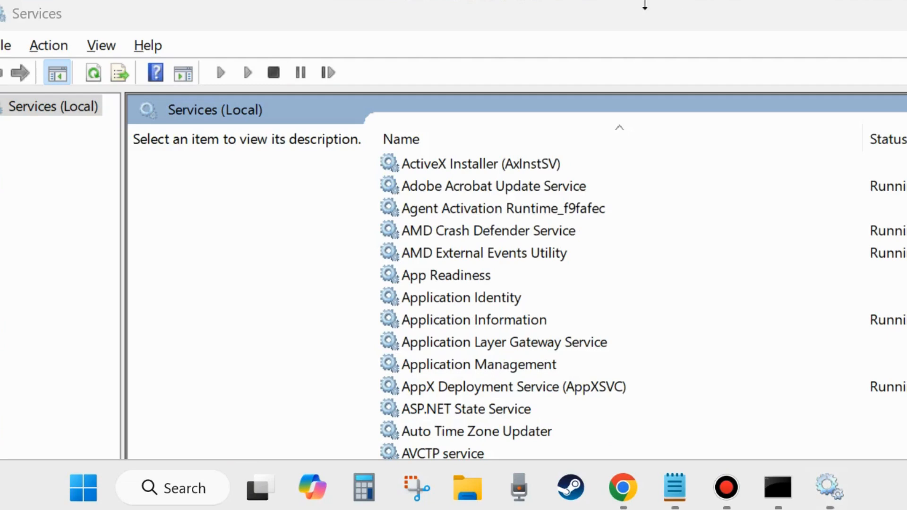
click(608, 18)
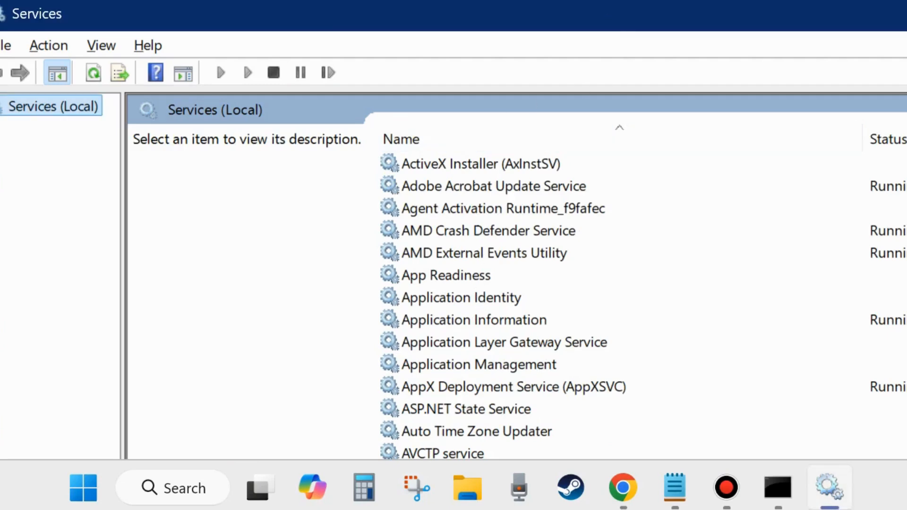
scroll(614, 303, down, 20)
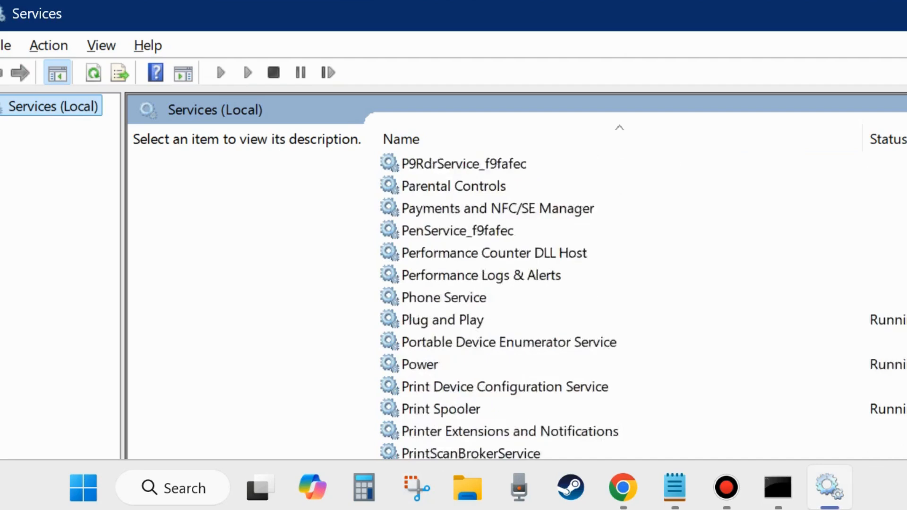
scroll(614, 303, down, 10)
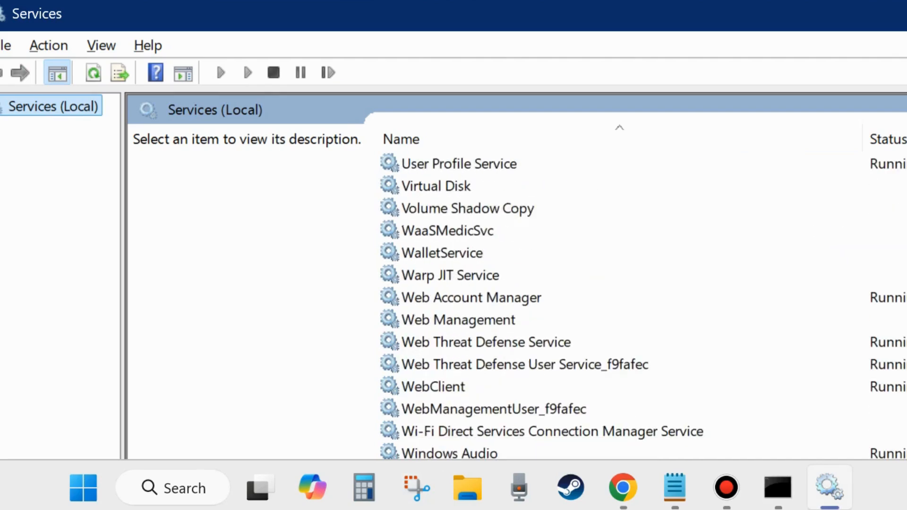
click(454, 210)
scroll(473, 279, up, 2)
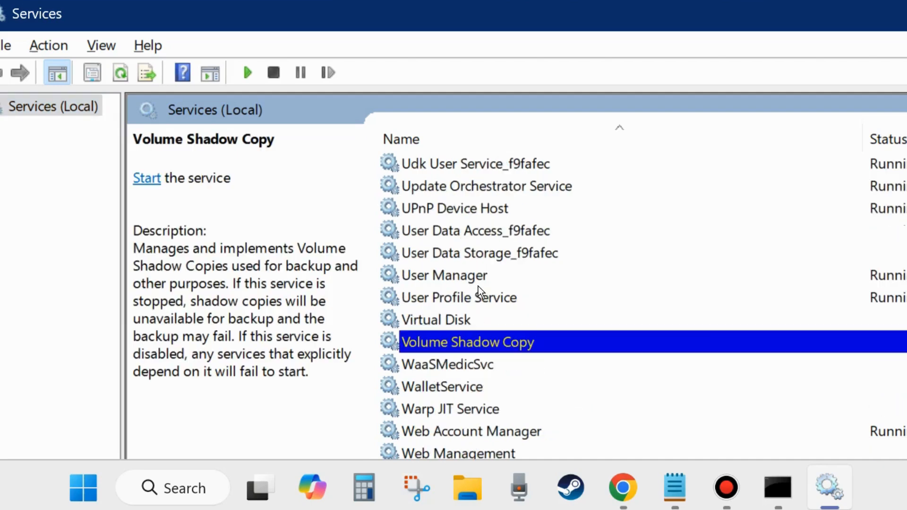
Start Volume Shadow Copy and save its startup type as Automatic
double_click(470, 343)
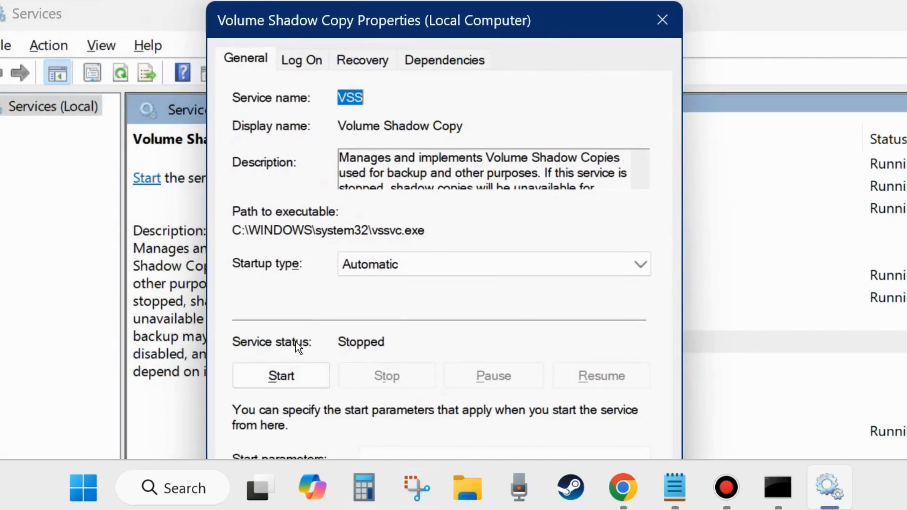
click(285, 377)
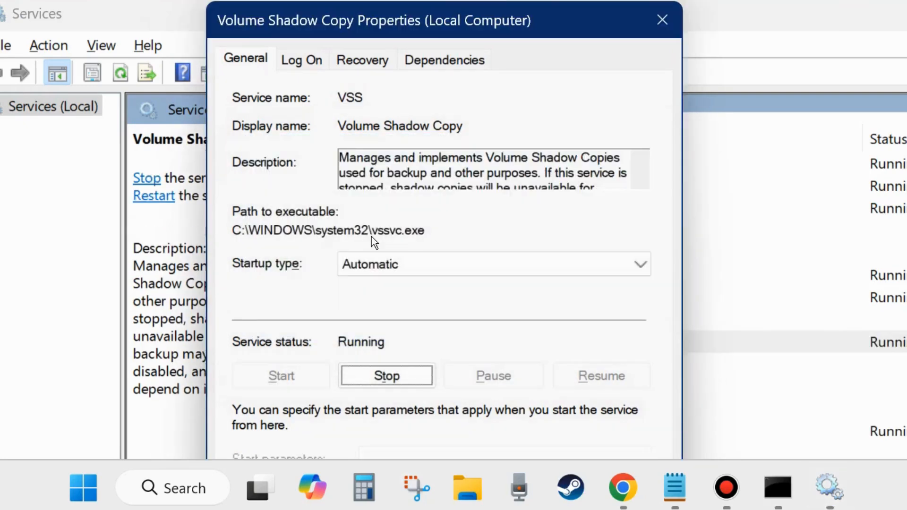
click(421, 264)
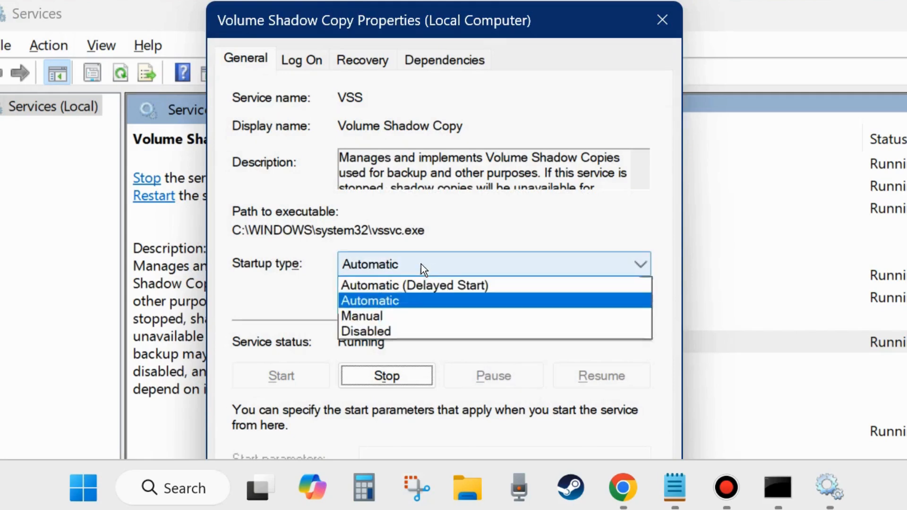
click(391, 301)
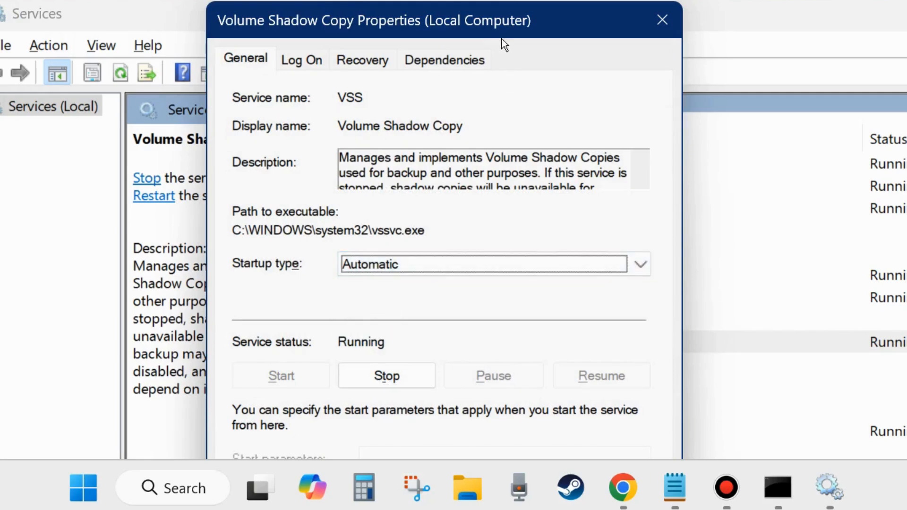
drag(498, 23, 525, 0)
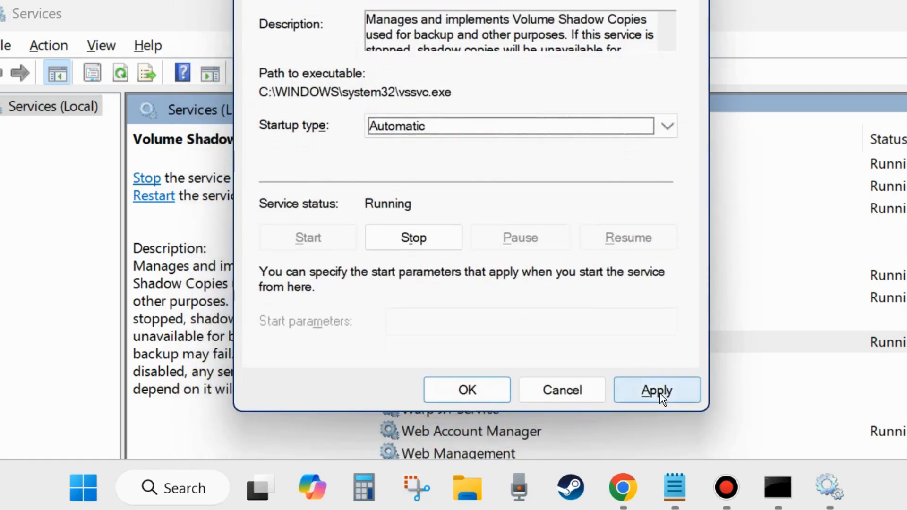
click(659, 392)
click(468, 390)
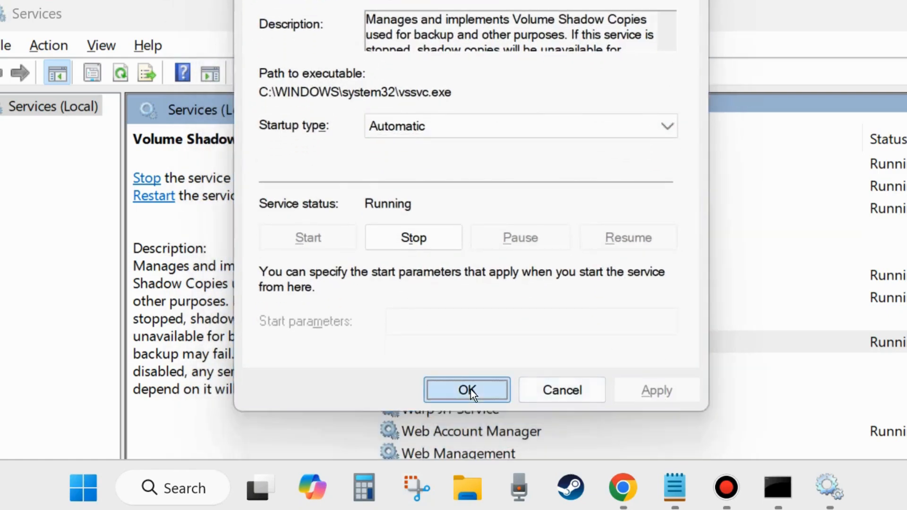
Start the Microsoft Software Shadow Copy Provider service from its properties
scroll(463, 386, up, 15)
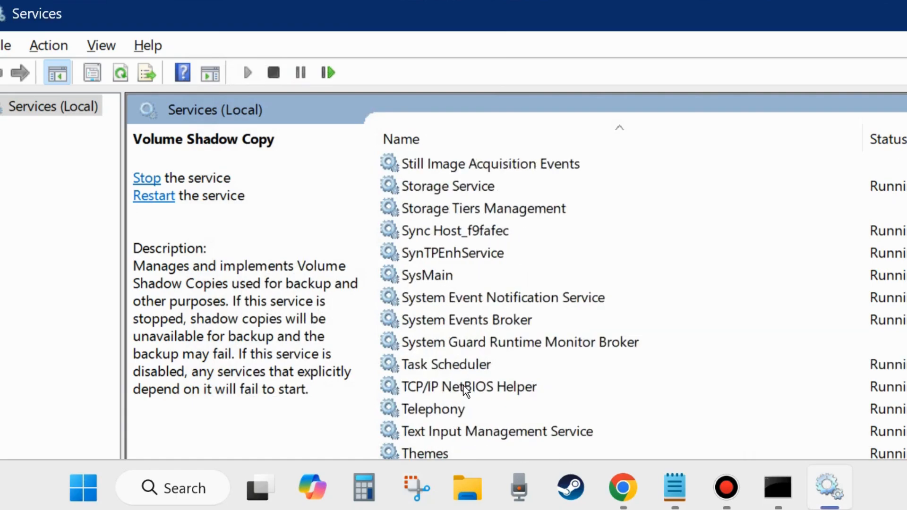
scroll(464, 386, up, 7)
scroll(464, 384, up, 10)
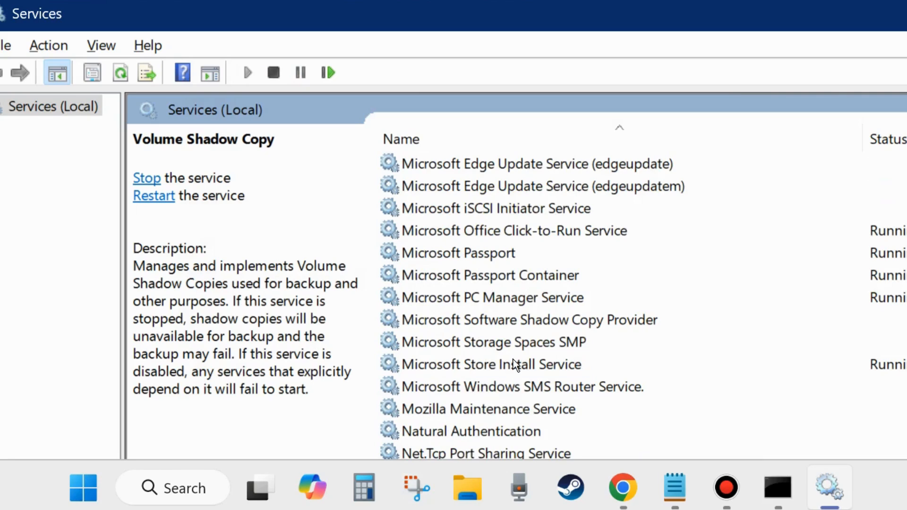
click(516, 320)
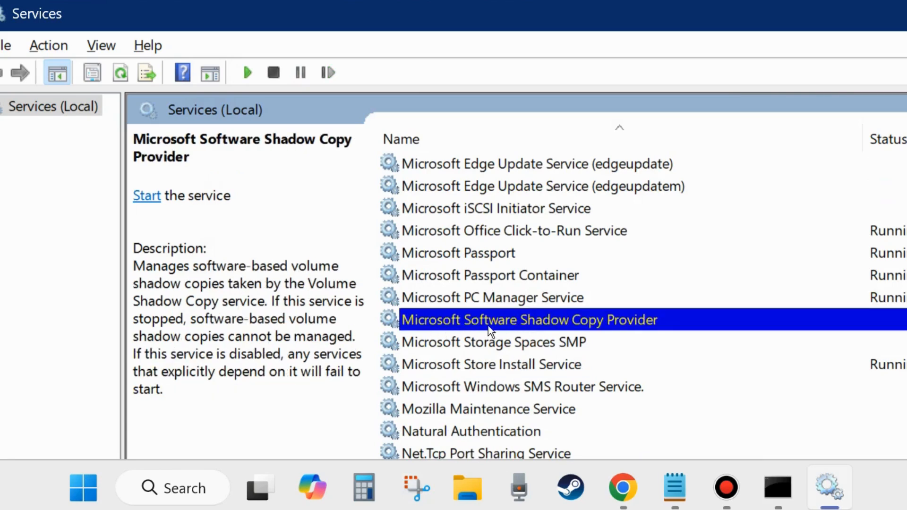
double_click(524, 320)
drag(483, 0, 500, 10)
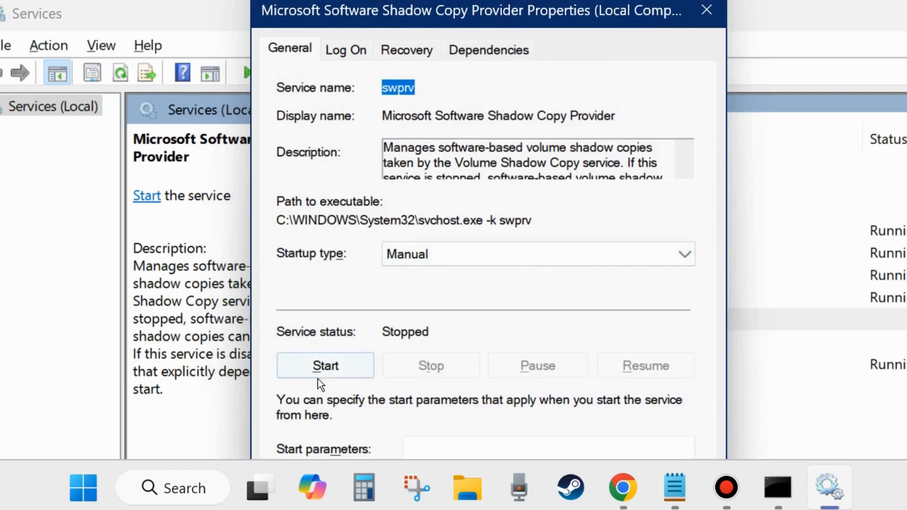
click(324, 368)
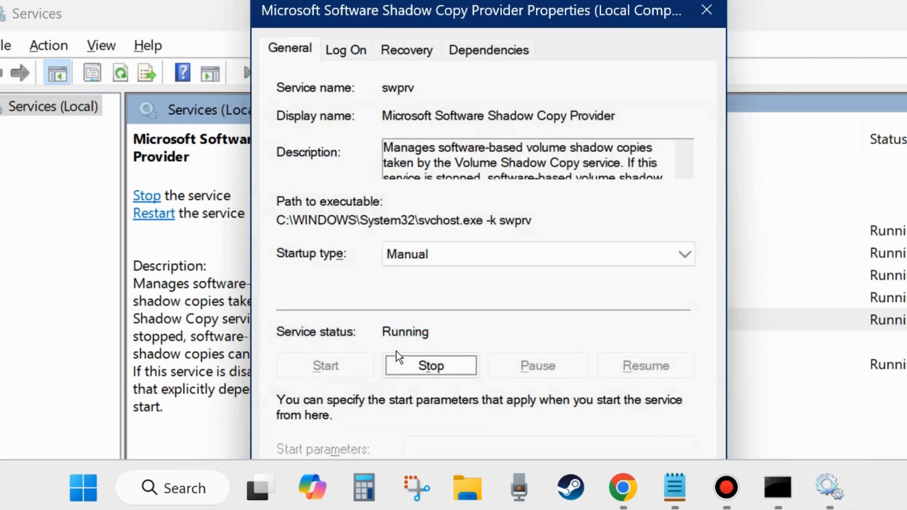
Set the Shadow Copy Provider's startup type to Automatic and save it
click(438, 256)
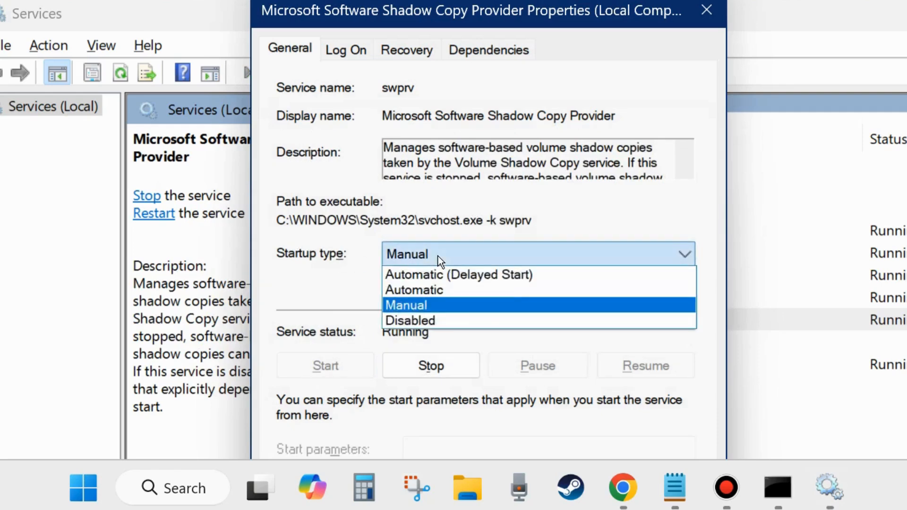
click(430, 291)
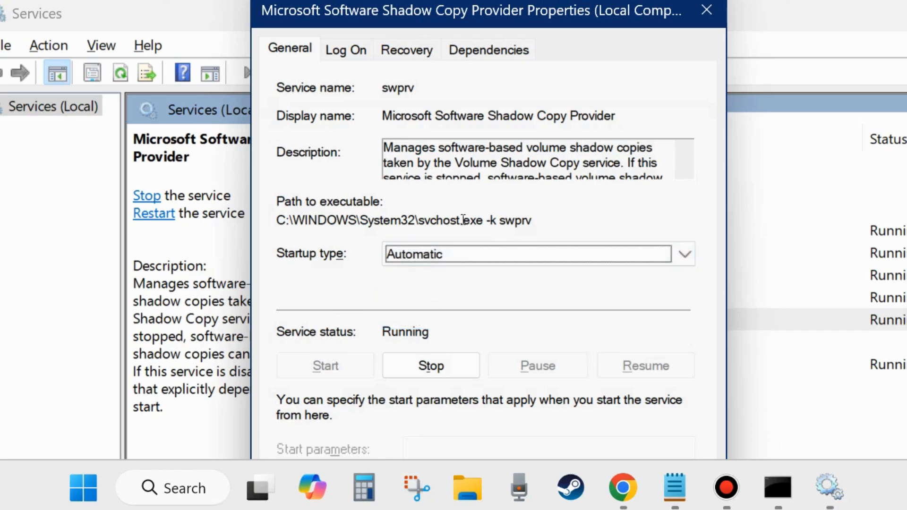
drag(517, 23, 547, 0)
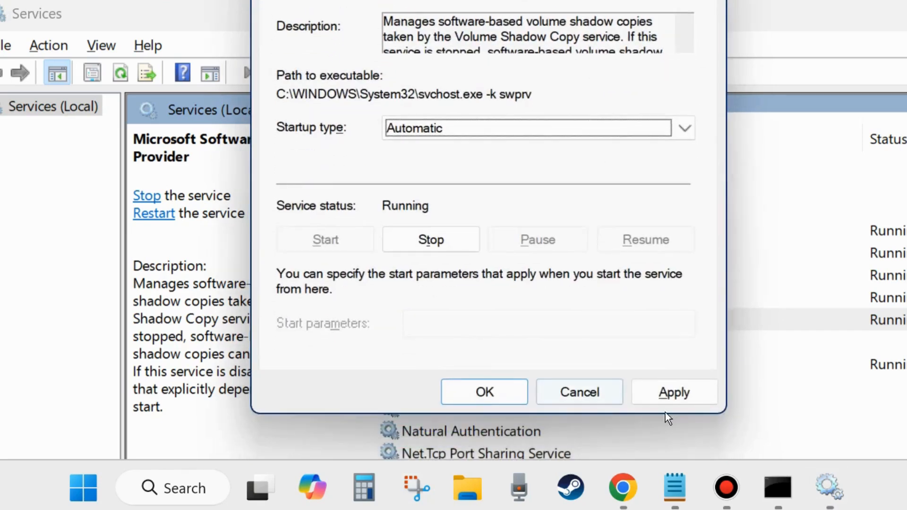
click(678, 387)
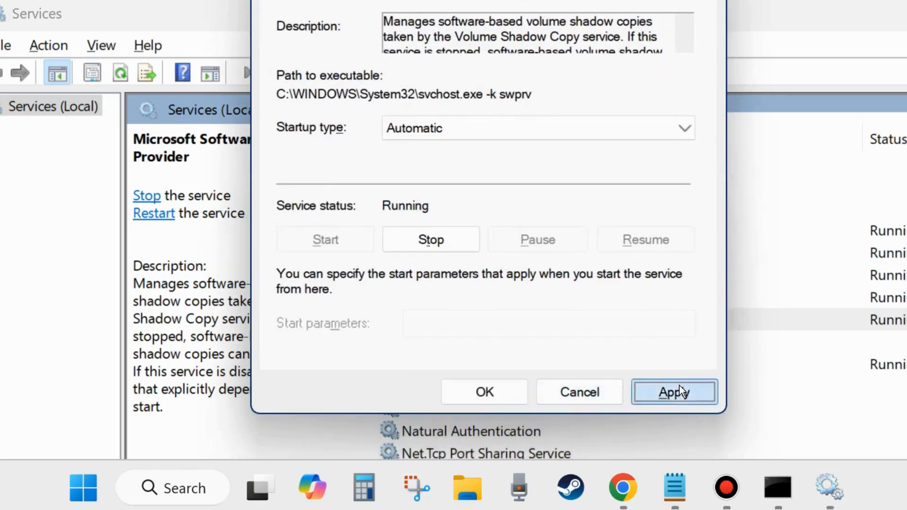
click(483, 395)
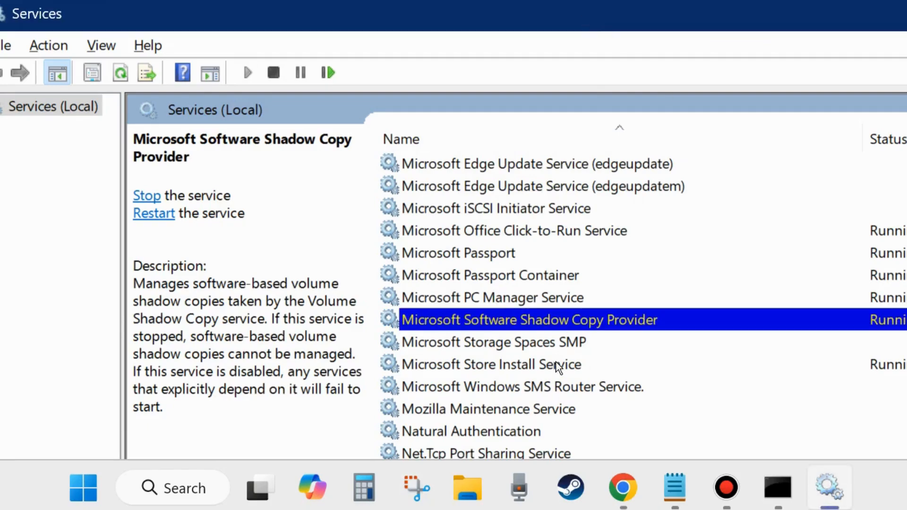
Open the Windows Management Instrumentation service's properties
scroll(522, 364, down, 20)
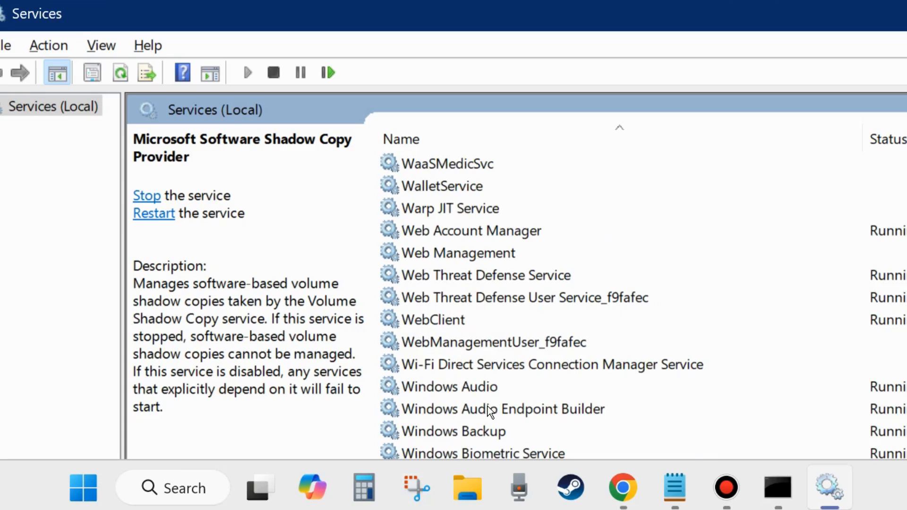
scroll(488, 407, down, 4)
scroll(493, 395, down, 1)
scroll(500, 391, down, 2)
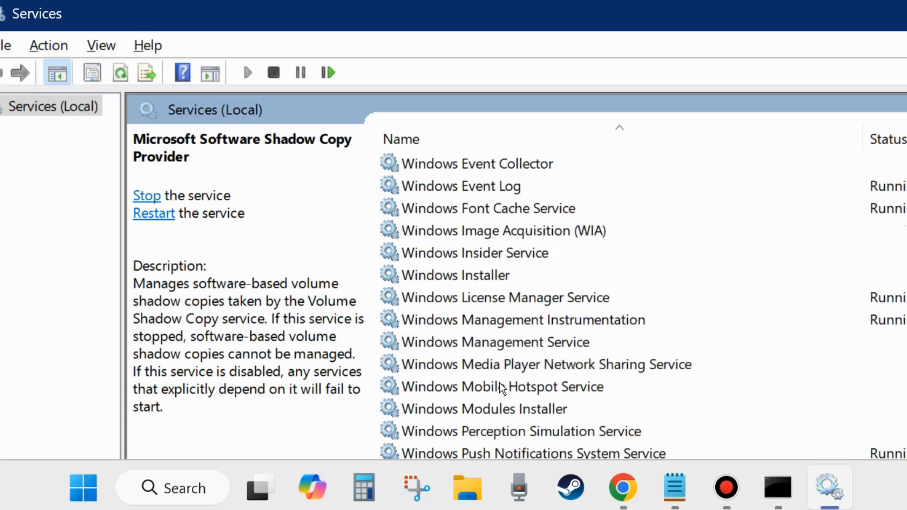
click(551, 318)
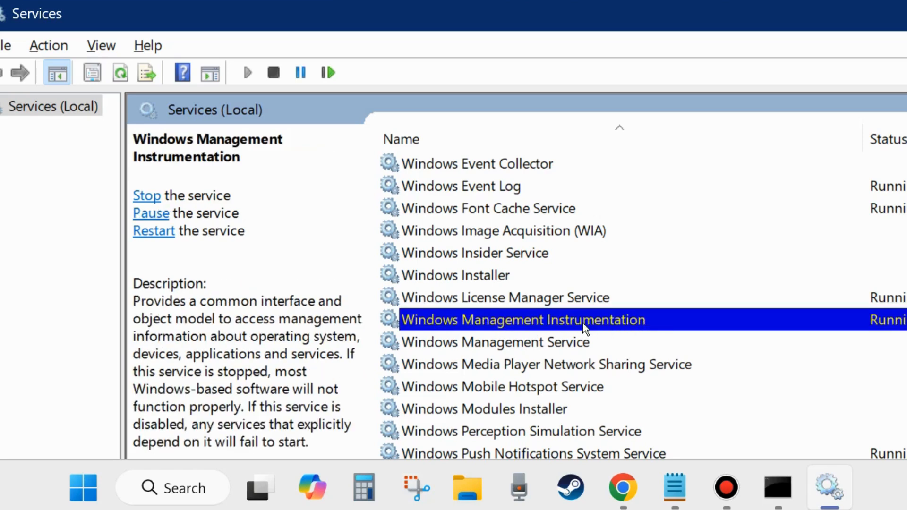
double_click(543, 318)
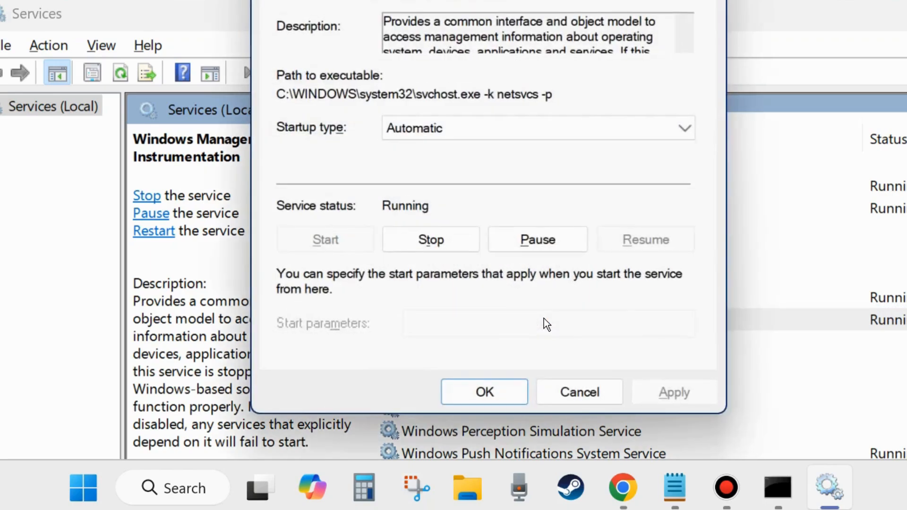
drag(536, 1, 558, 38)
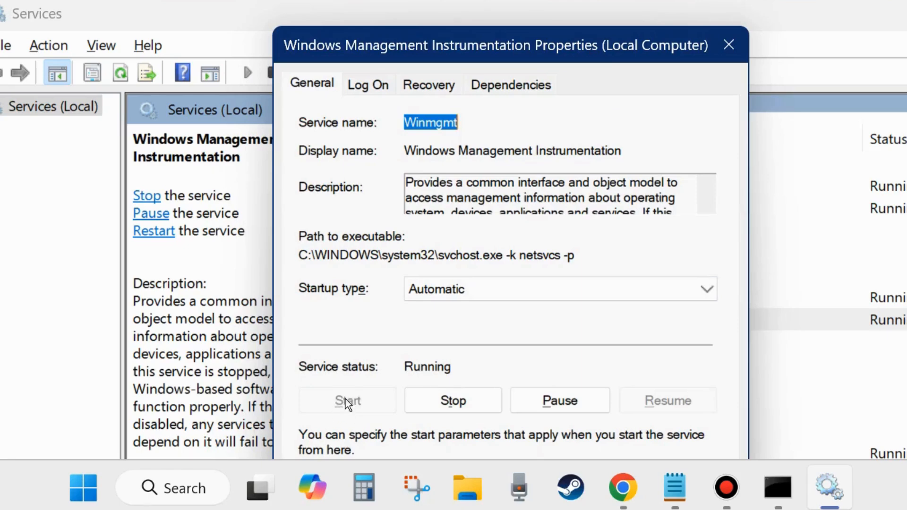
Save Windows Management Instrumentation's startup type as Automatic and close the Services console
click(466, 288)
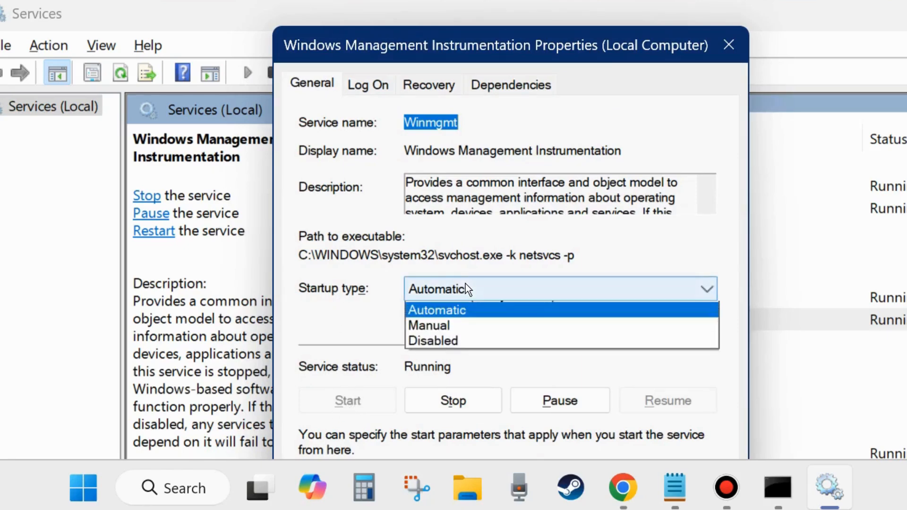
click(457, 326)
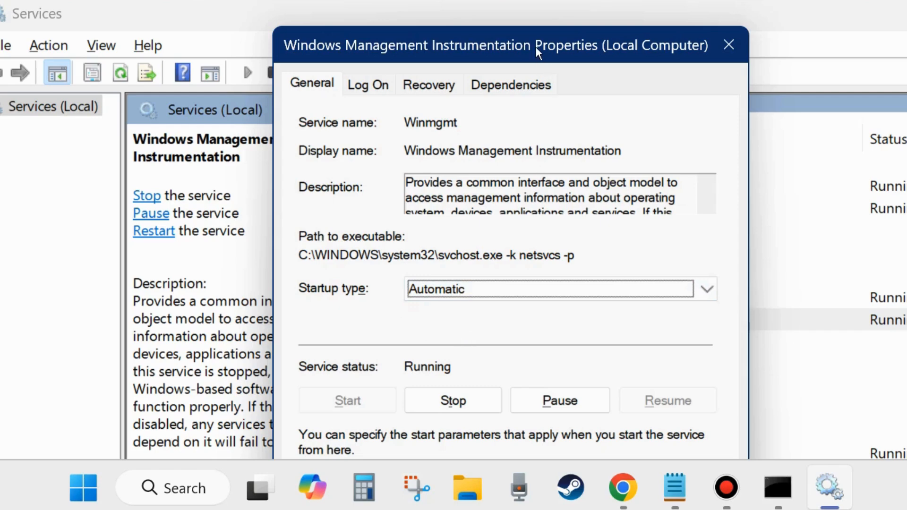
drag(535, 47, 540, 0)
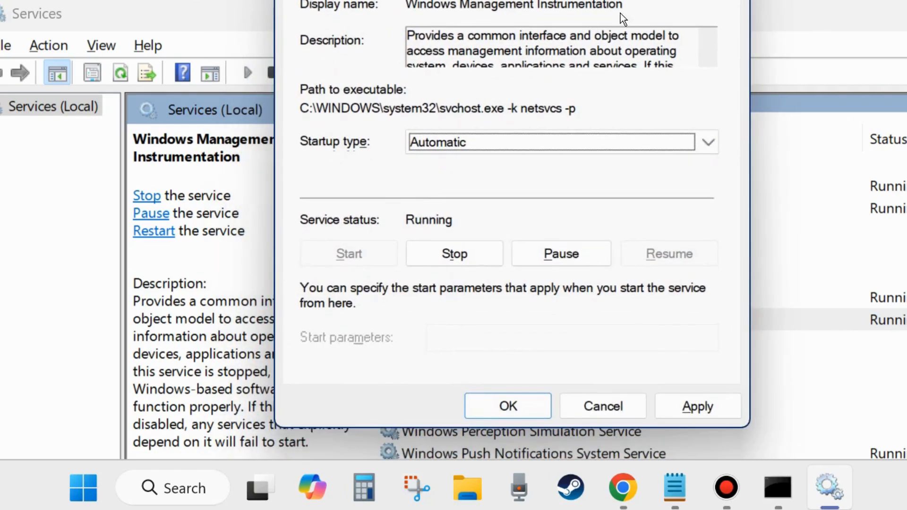
click(705, 412)
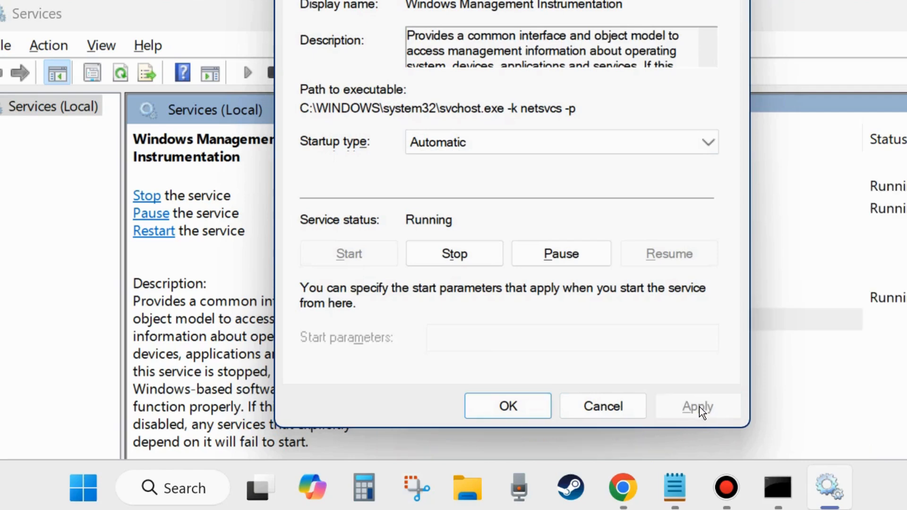
click(516, 405)
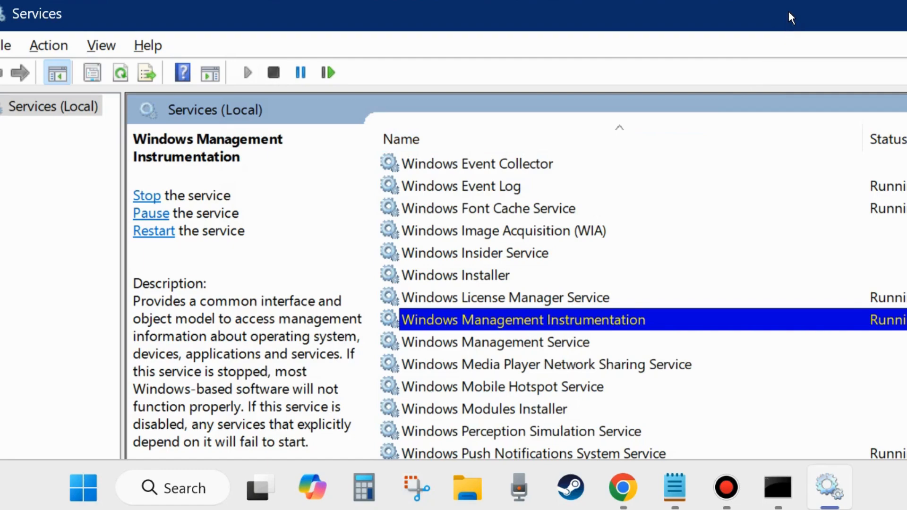
drag(789, 13, 735, 31)
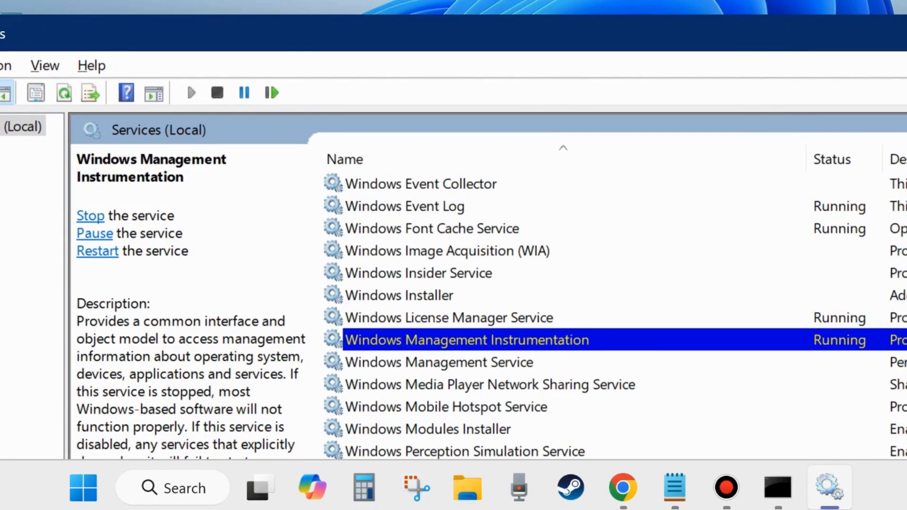
key(alt+F4)
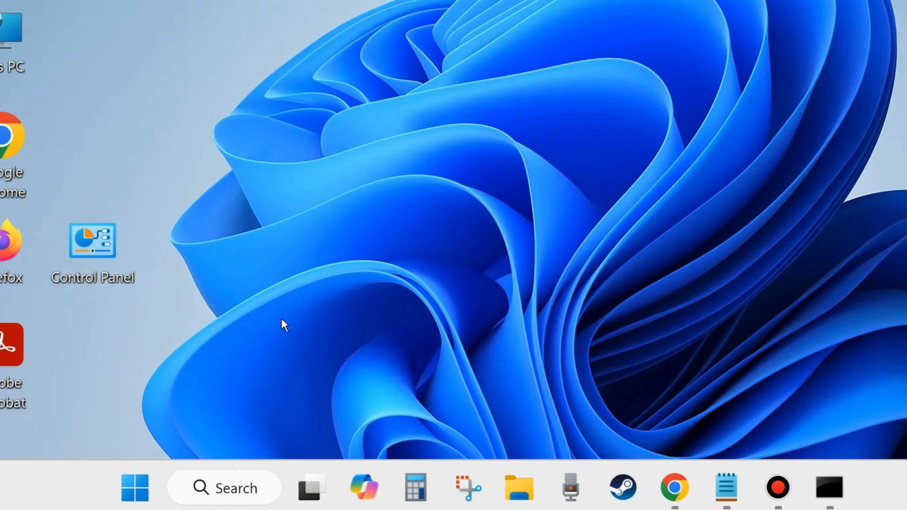
Run msconfig from the Run dialog to open System Configuration
right_click(137, 497)
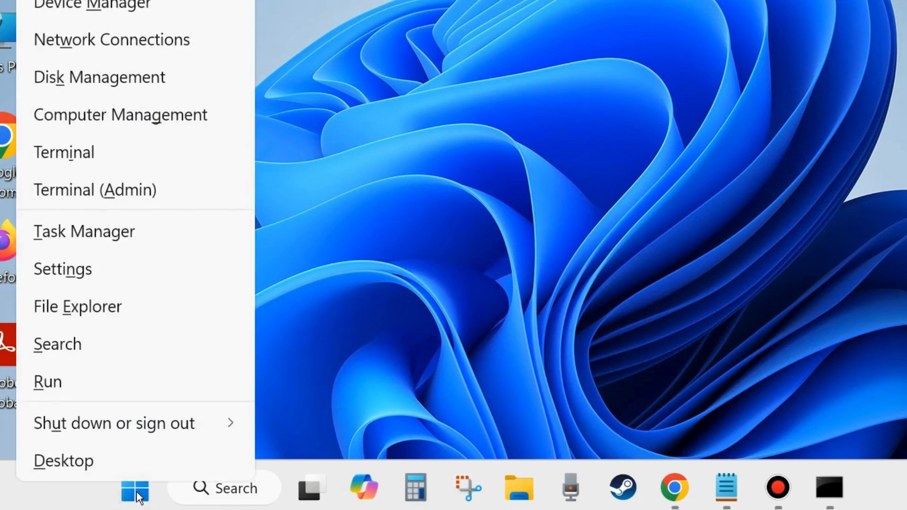
click(66, 386)
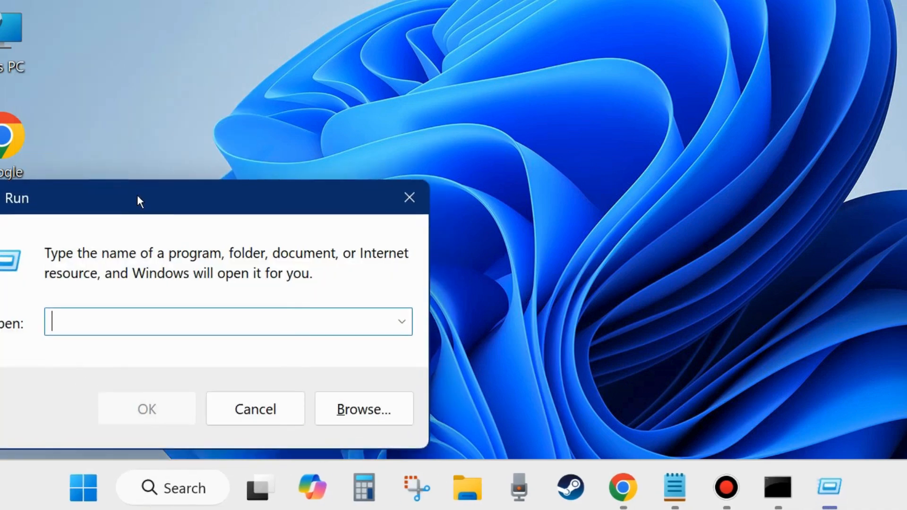
drag(138, 195, 392, 78)
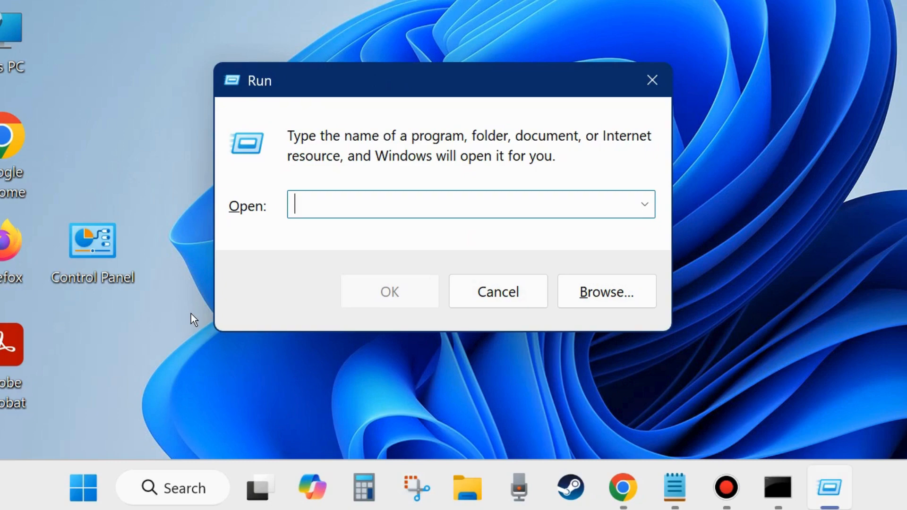
text(mscon)
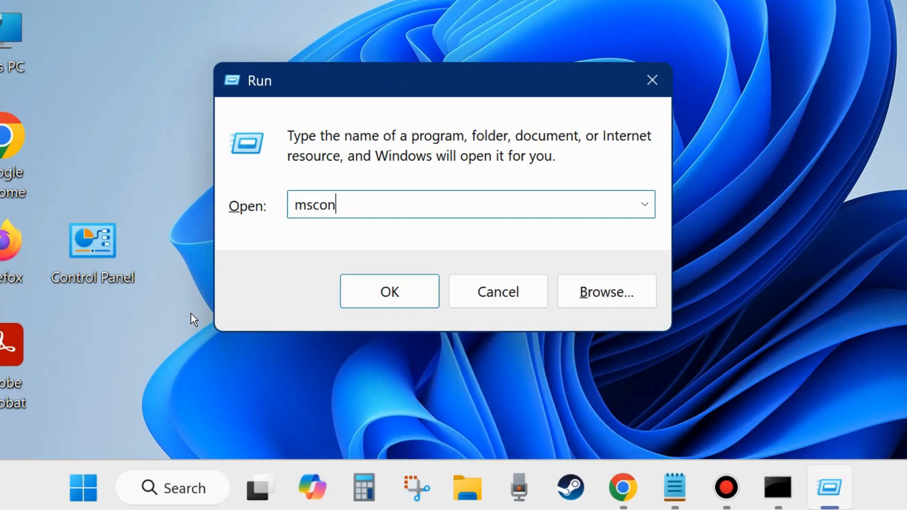
text(fig)
click(389, 293)
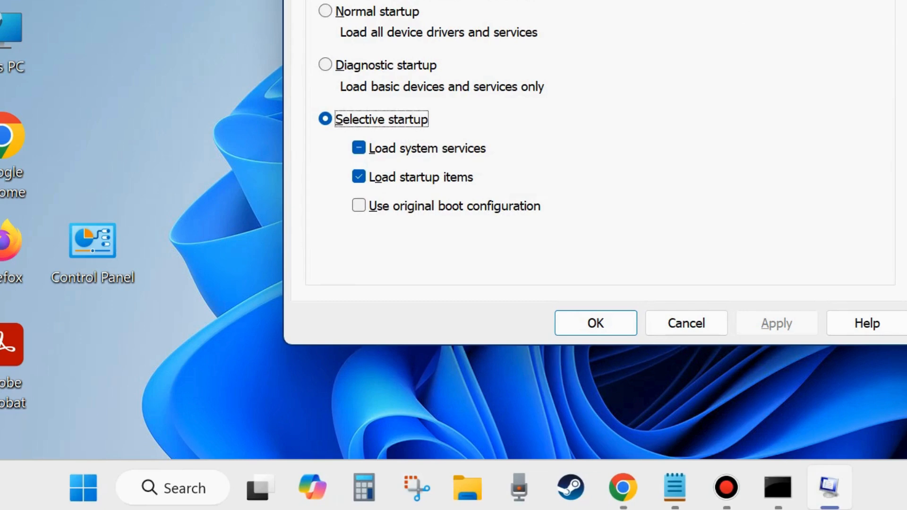
Enable Minimal Safe boot on the Boot tab and close System Configuration
drag(686, 1, 578, 13)
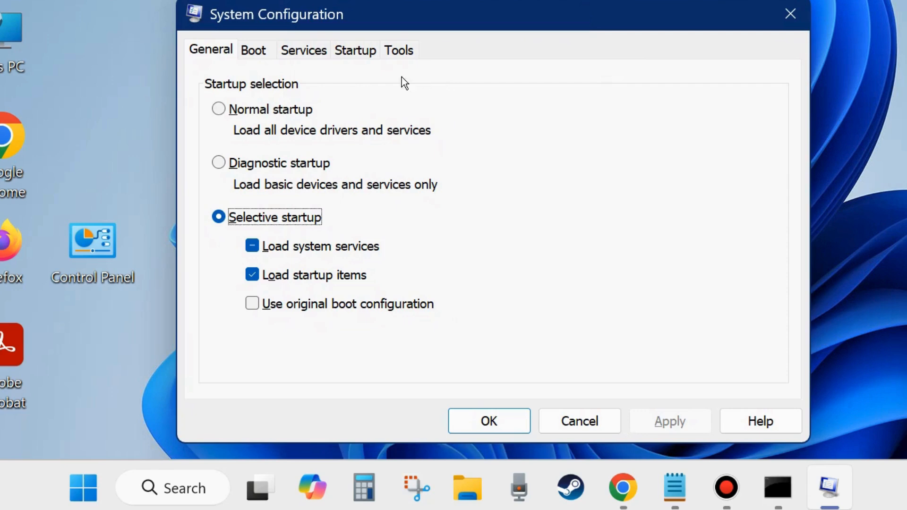
click(253, 53)
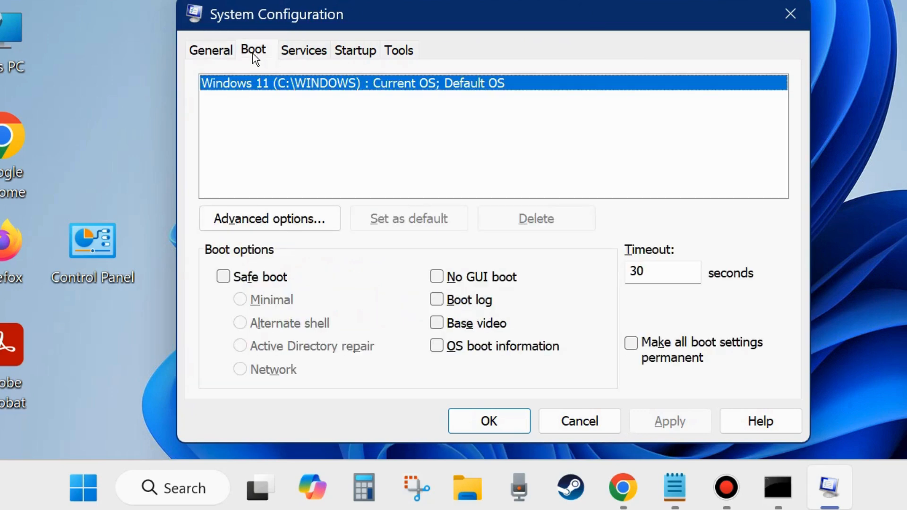
click(225, 278)
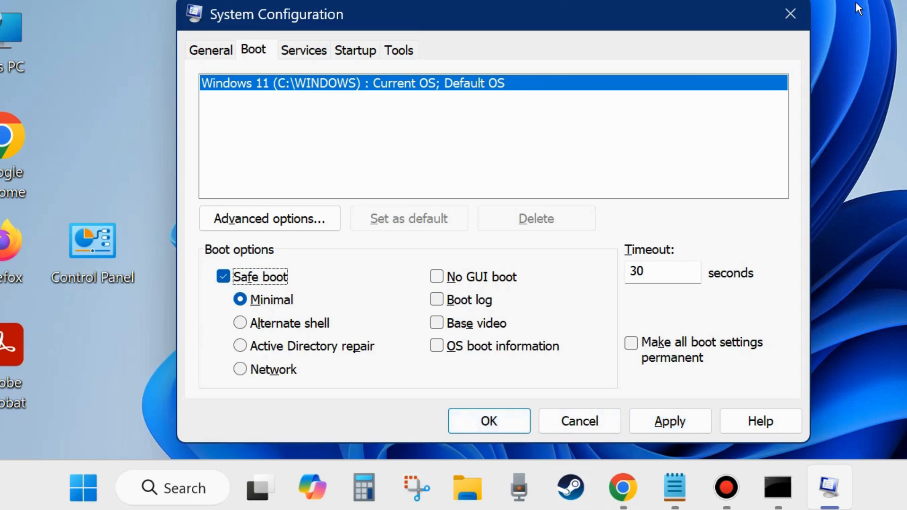
click(790, 15)
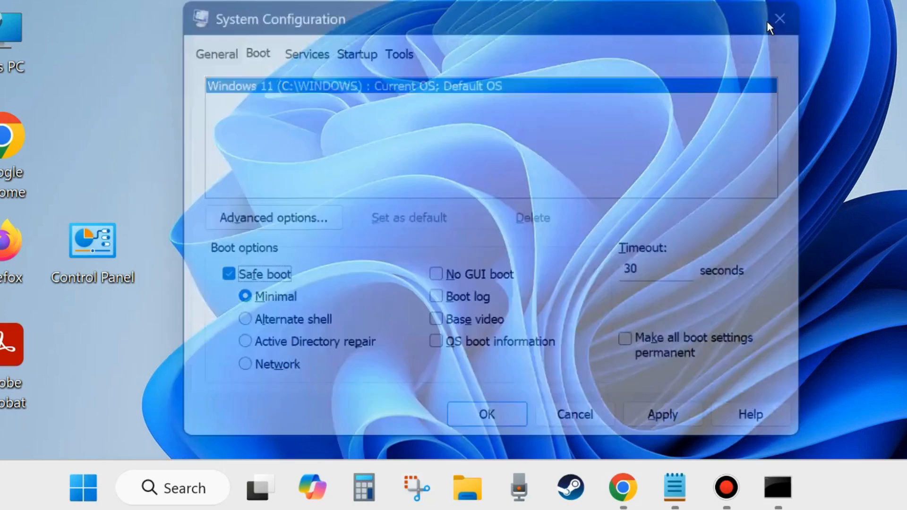
right_click(132, 487)
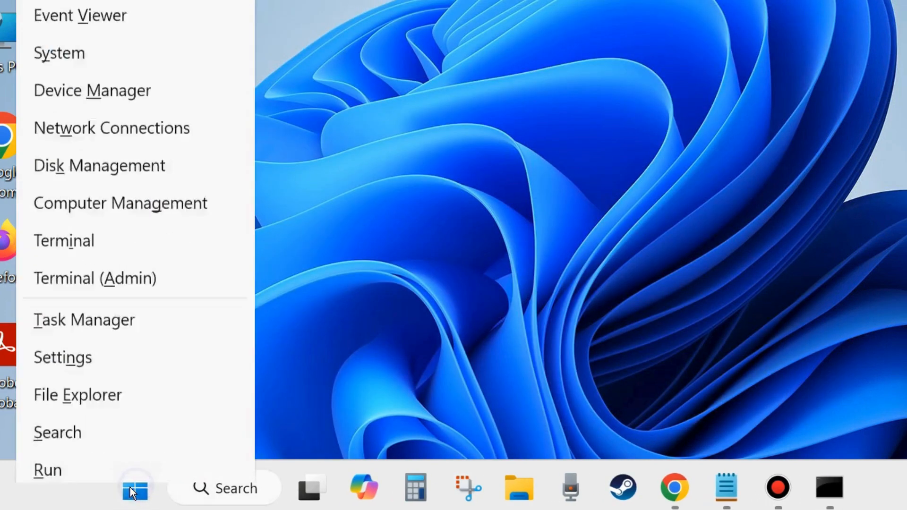
click(56, 380)
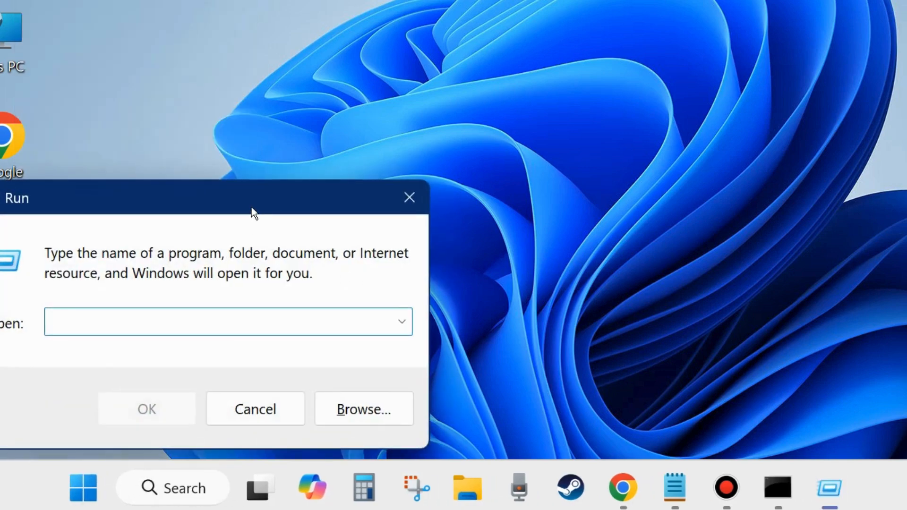
drag(252, 207, 418, 141)
text(rs)
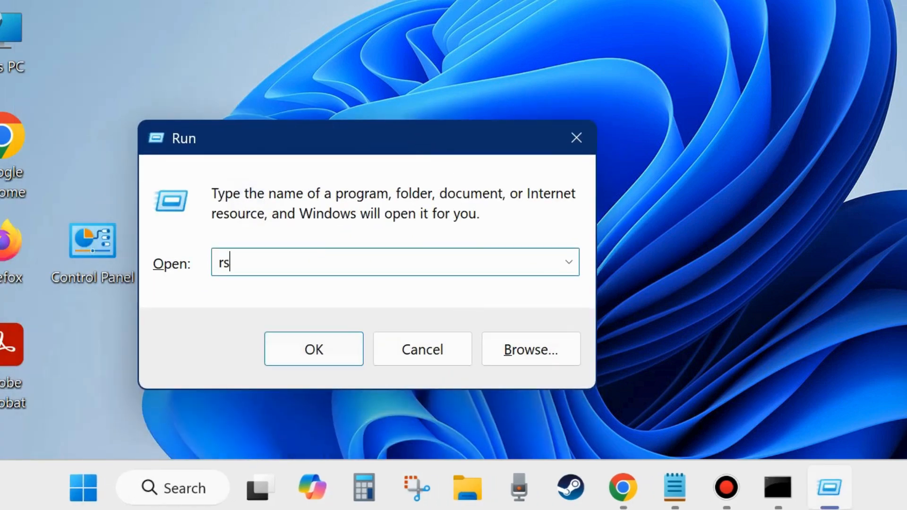
text(trui)
click(574, 138)
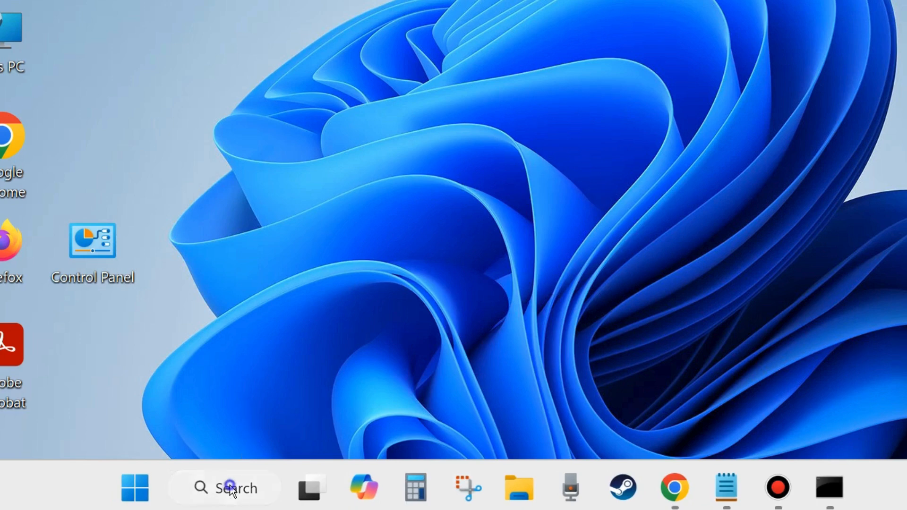
Search for 'disc cle' and open Disk Cleanup
click(222, 472)
text(dis)
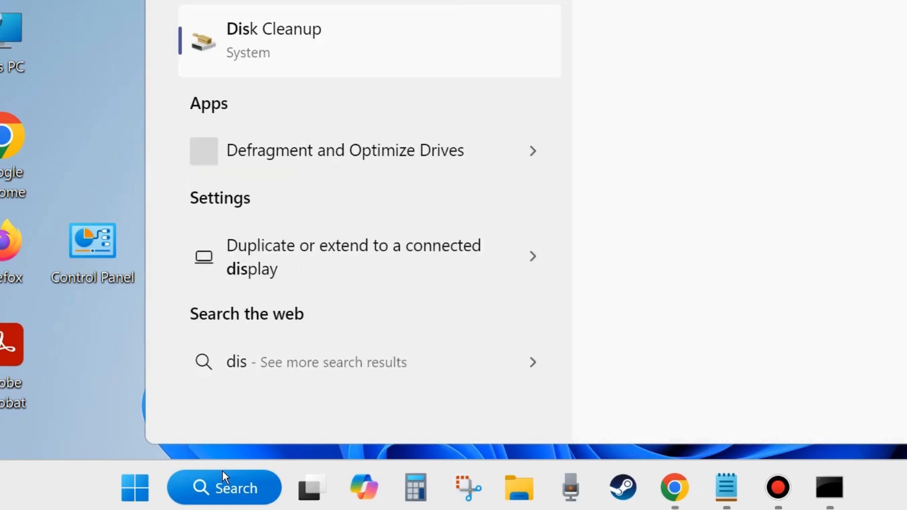
text(c cle)
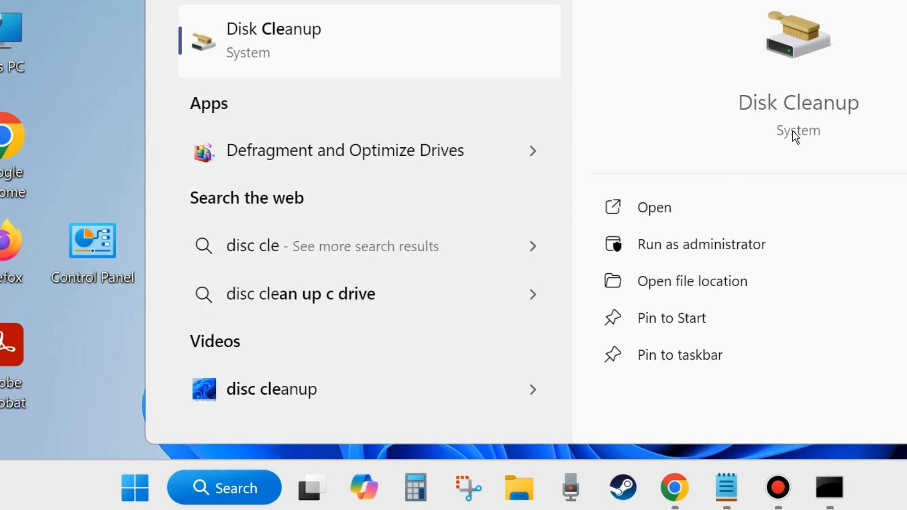
click(650, 209)
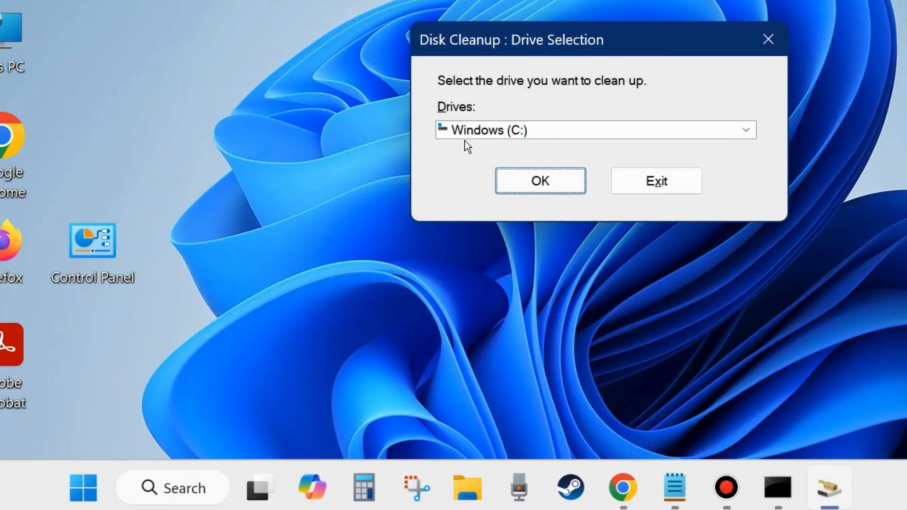
Clean drive C: with DirectX Shader Cache, Delivery Optimization, Recycle Bin, Temporary files and User file history ticked
click(534, 180)
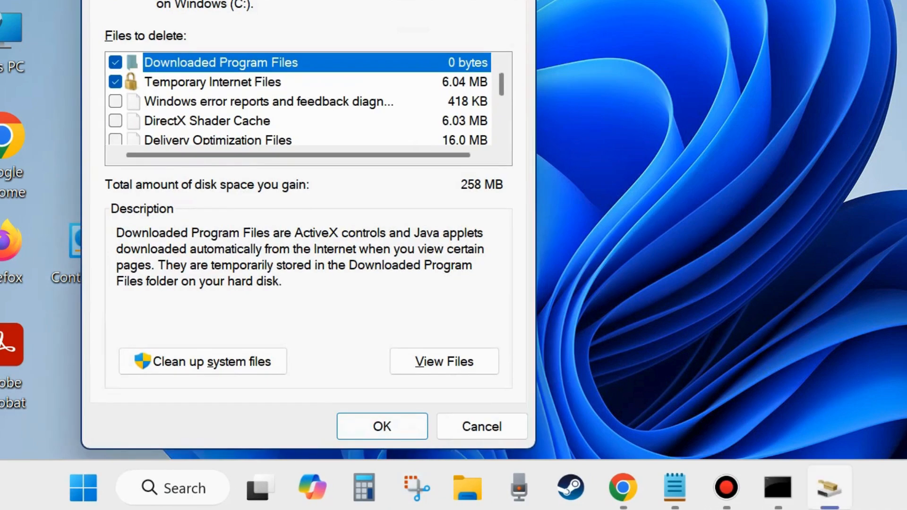
drag(363, 3, 485, 47)
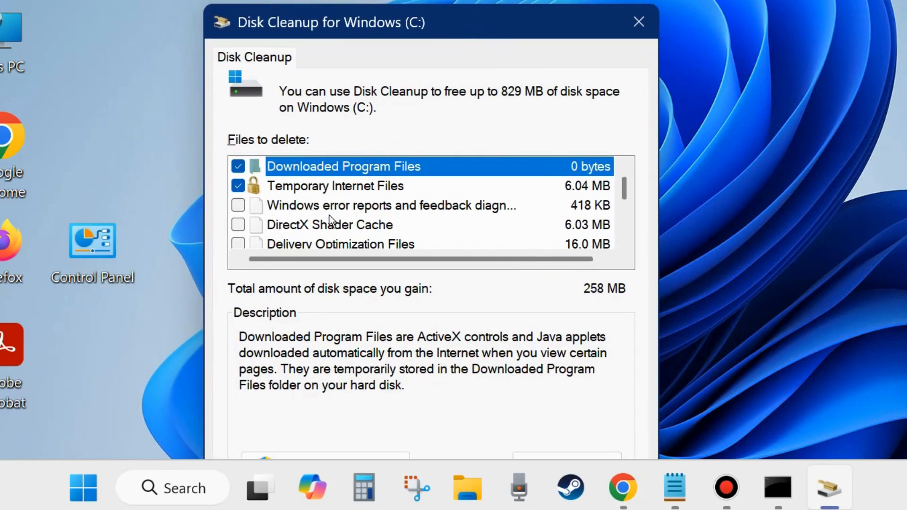
click(240, 224)
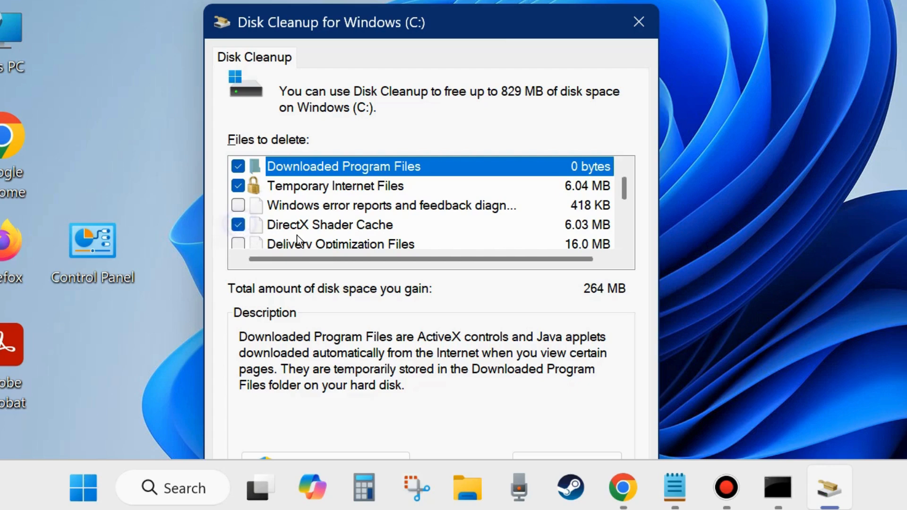
scroll(299, 235, down, 1)
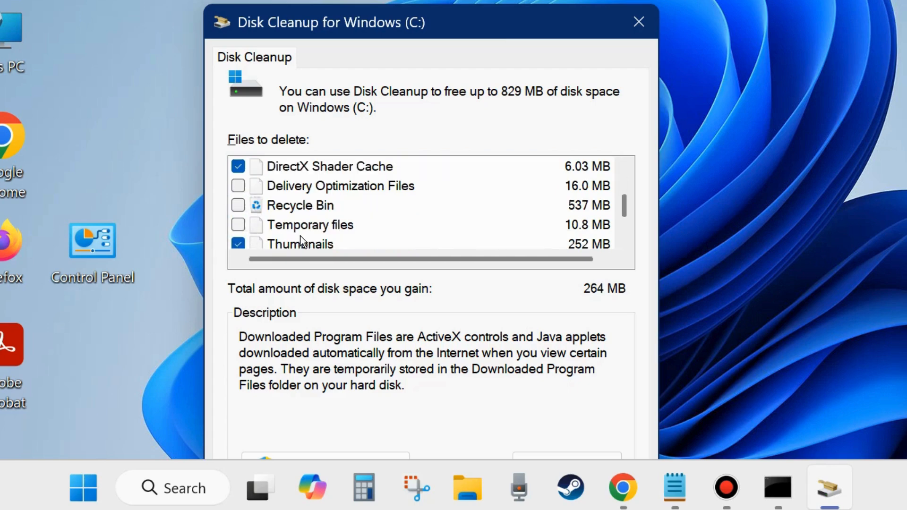
click(238, 186)
click(238, 206)
click(239, 225)
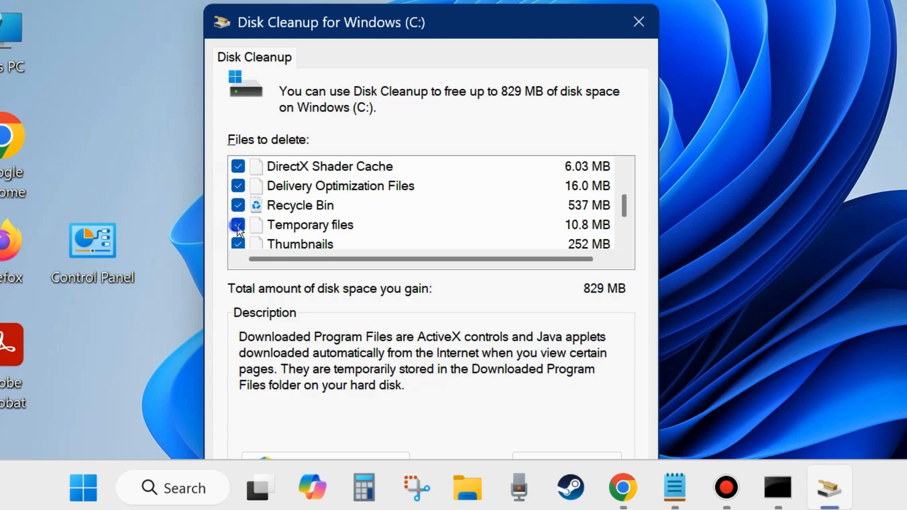
scroll(330, 223, down, 1)
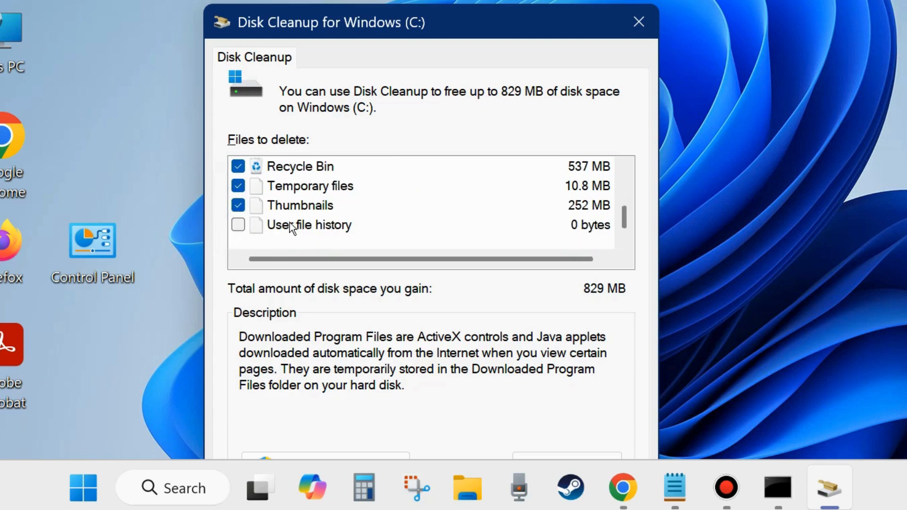
click(239, 229)
Permanently delete the selected 829 MB of files
drag(501, 21, 516, 0)
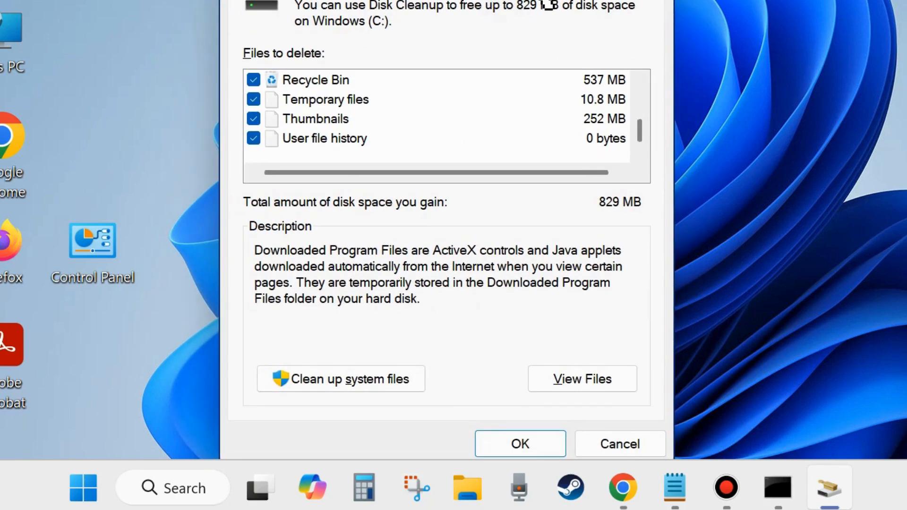
click(524, 444)
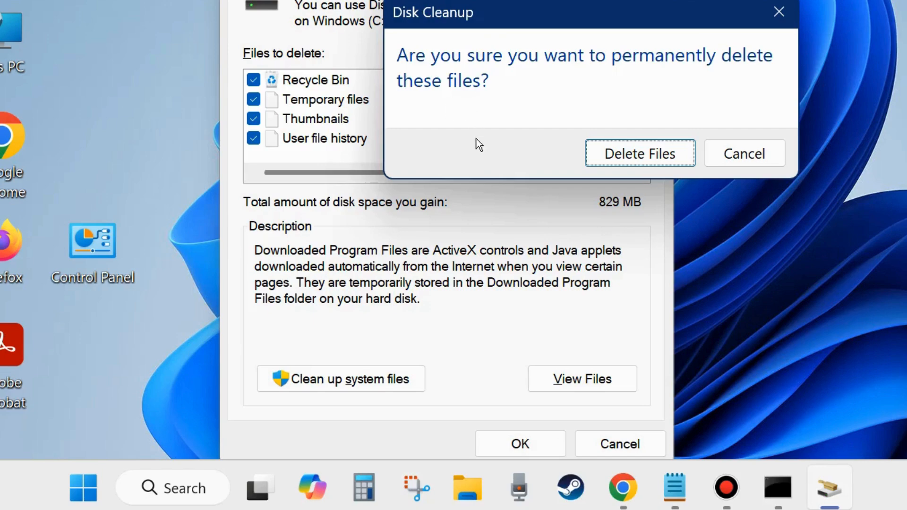
click(643, 155)
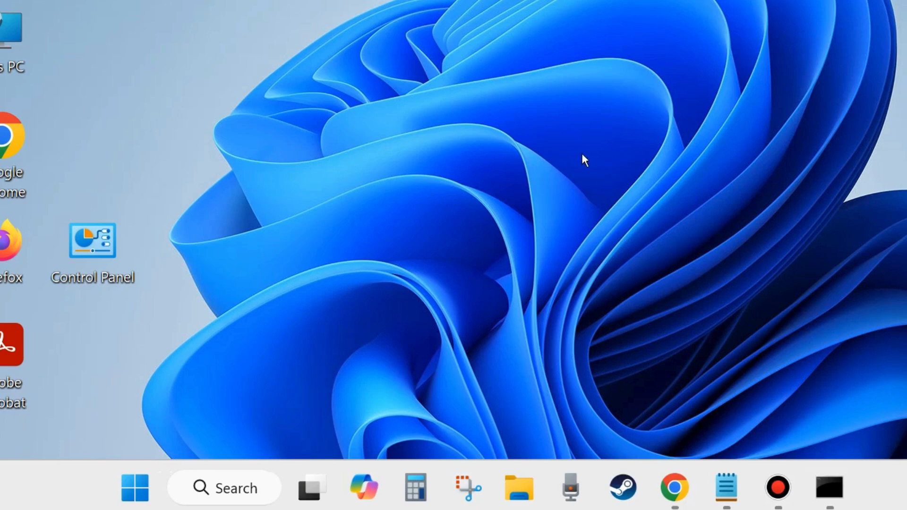
Search for cmd and run Command Prompt as administrator
click(235, 494)
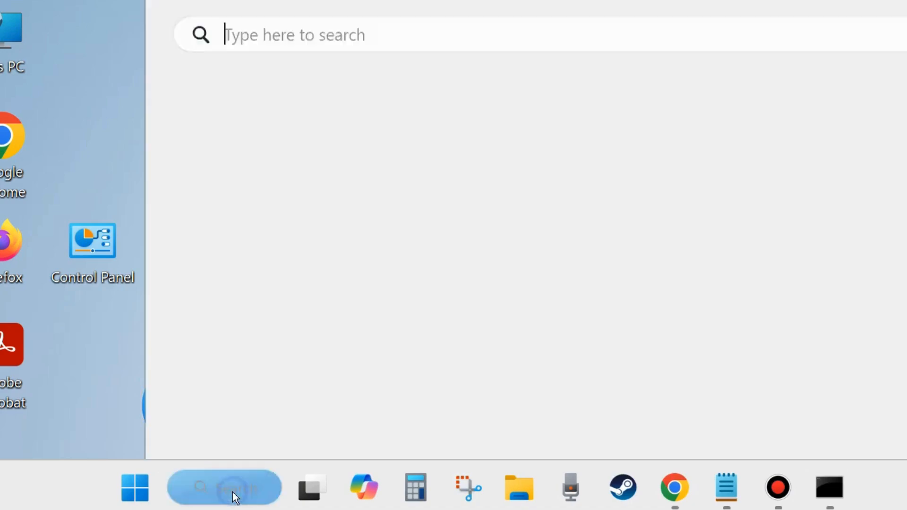
text(cmd)
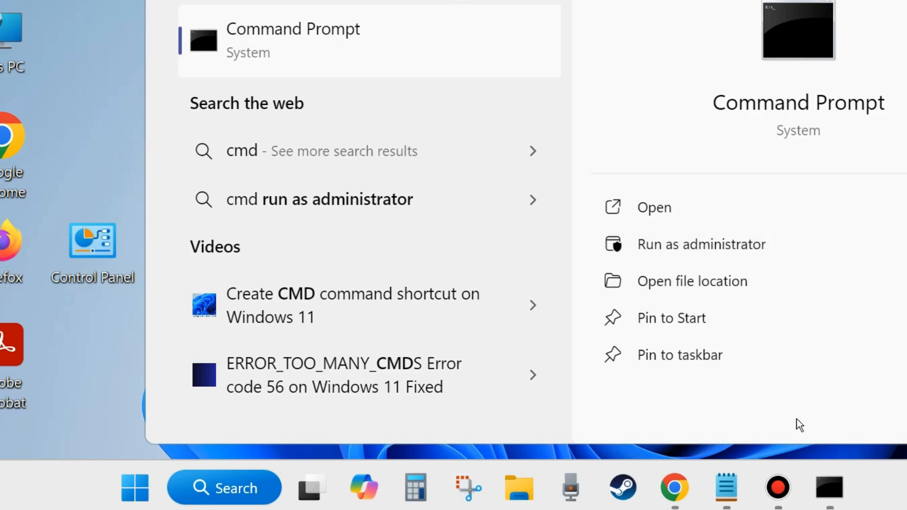
click(828, 505)
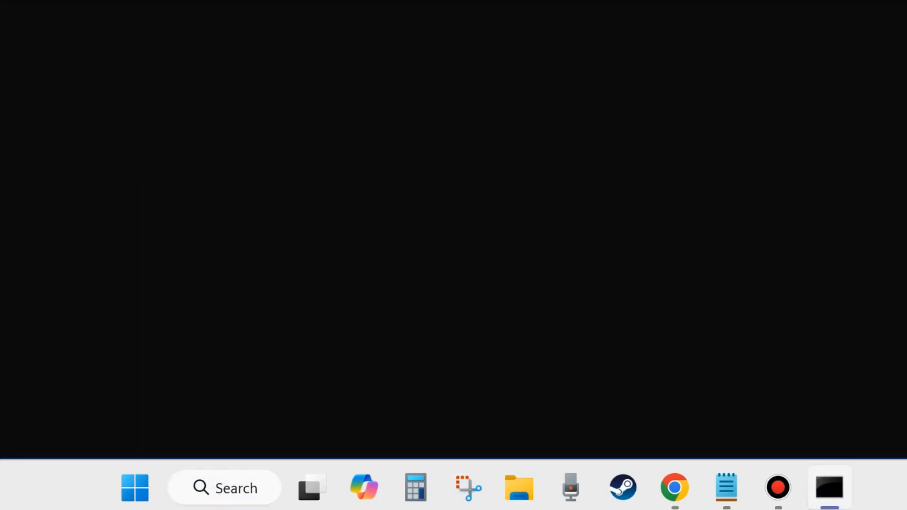
Arrange the Command Prompt and the Notepad notes so the DISM commands sit below the prompt text
drag(463, 0, 461, 38)
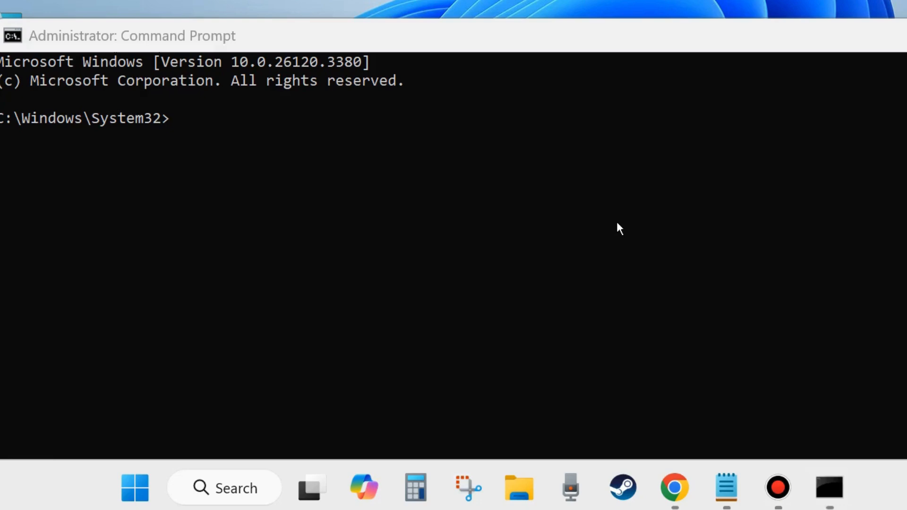
click(727, 492)
drag(787, 33, 769, 172)
Select the scanhealth, checkhealth and restorehealth DISM lines in turn, then minimize Notepad
triple_click(33, 269)
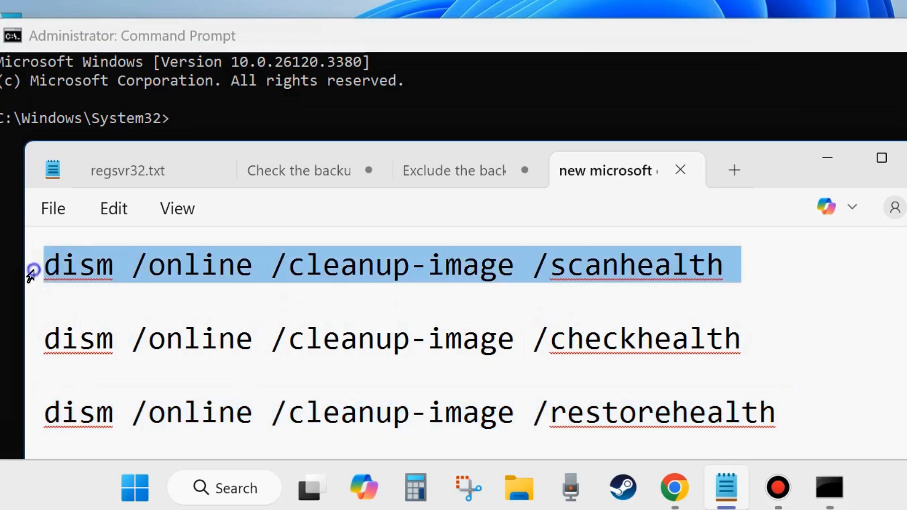
triple_click(36, 355)
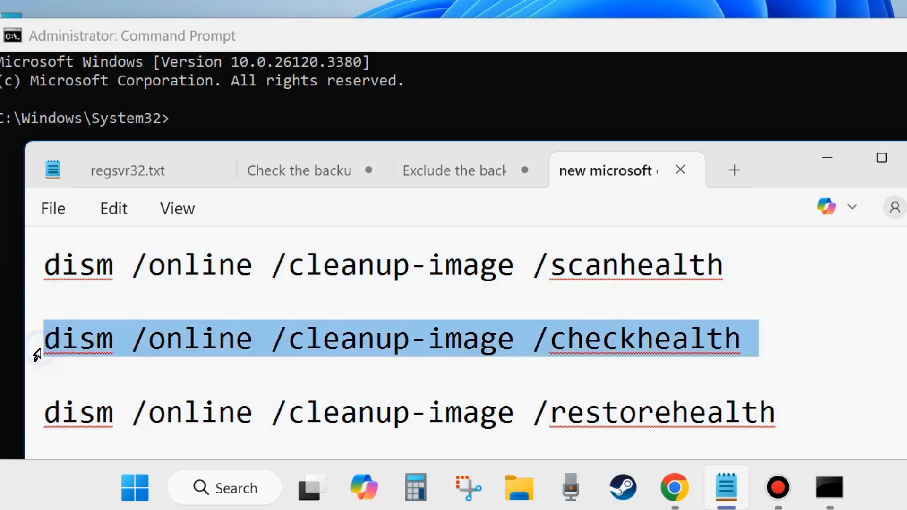
triple_click(29, 418)
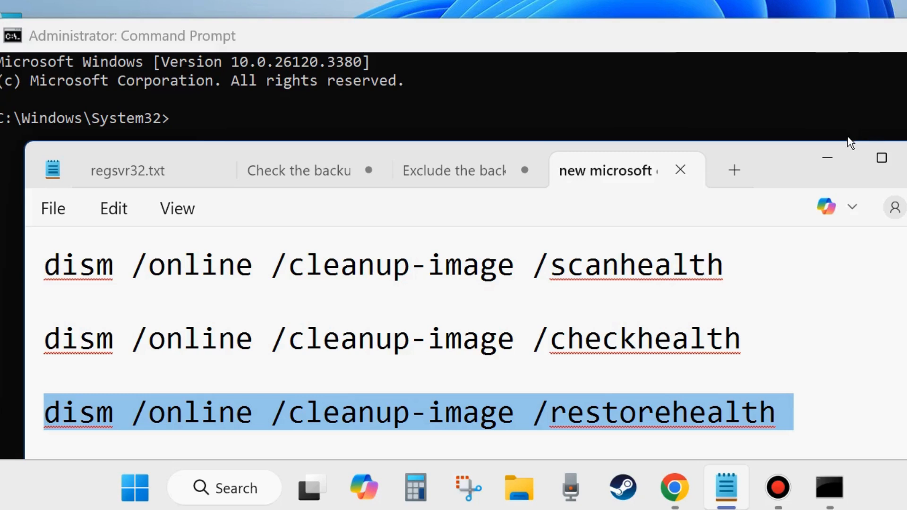
click(829, 158)
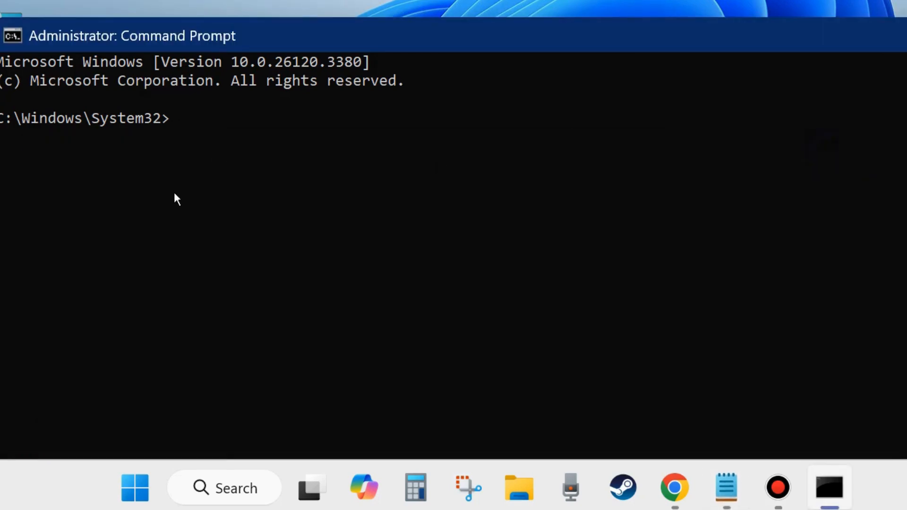
Enter sfc /scannow at the System32 prompt and minimize the Command Prompt window
text(sfc /scannow)
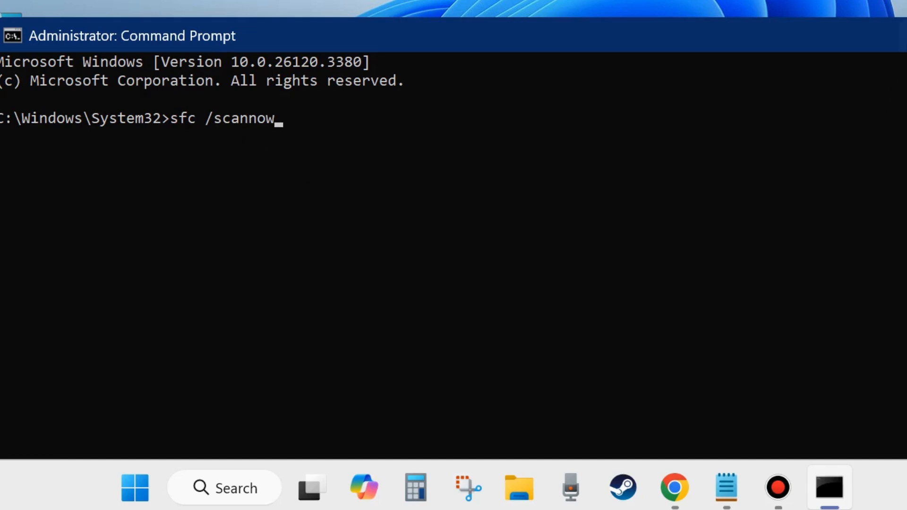
click(906, 35)
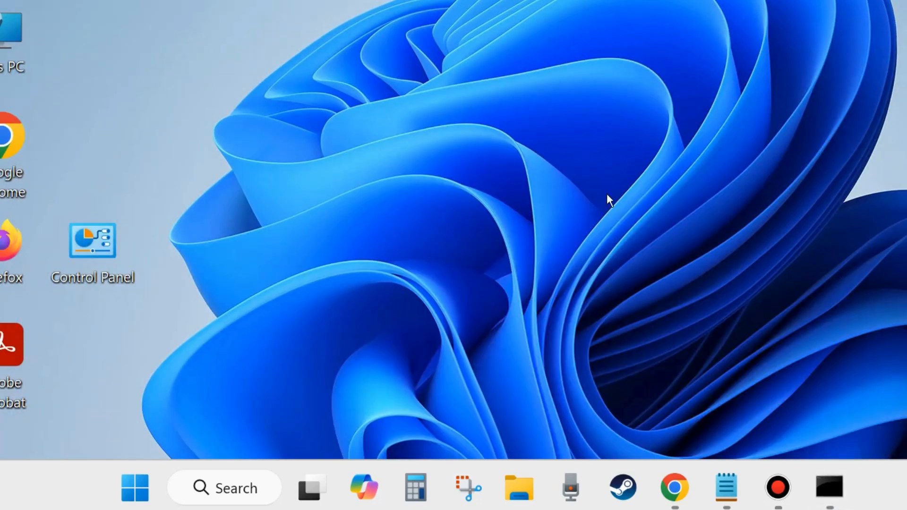
Open the Start power-user menu's Shut down or sign out options to reach Restart
right_click(124, 486)
mouse_move(122, 429)
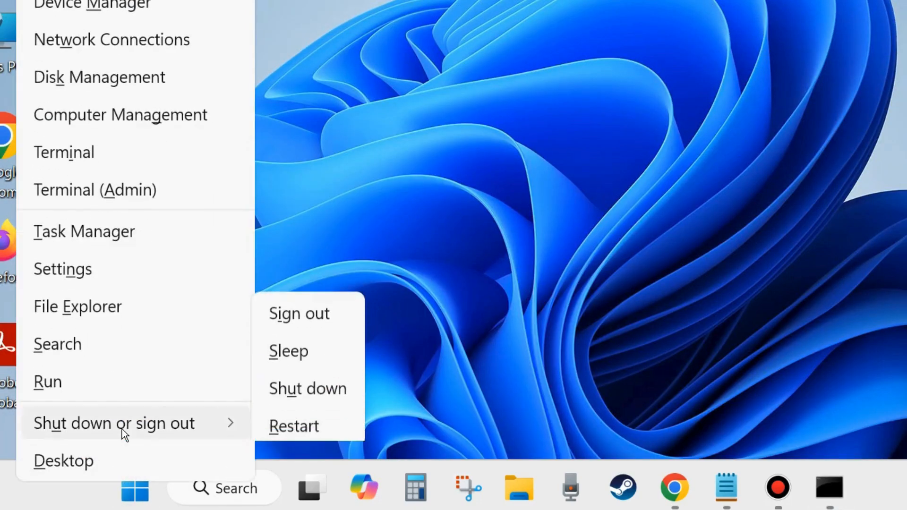